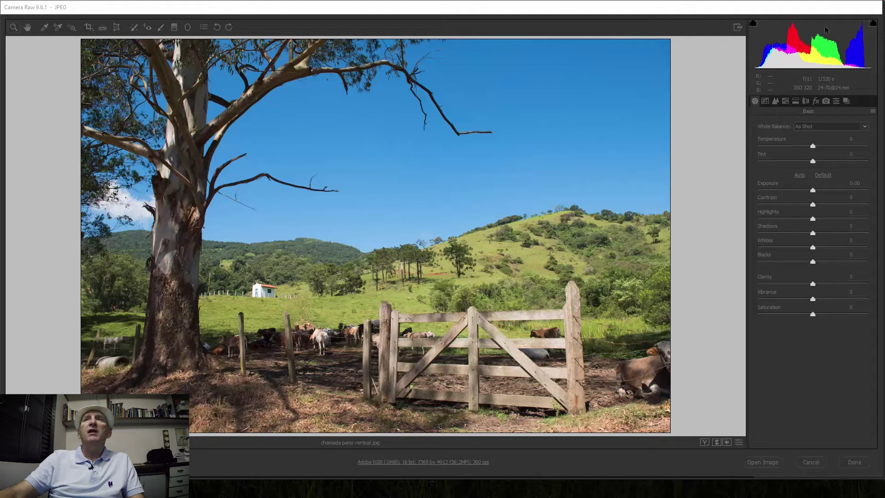
Leave Camera Raw and, in Bridge, preview the six aPanoramica frames 1001001 through 1006006.
click(812, 462)
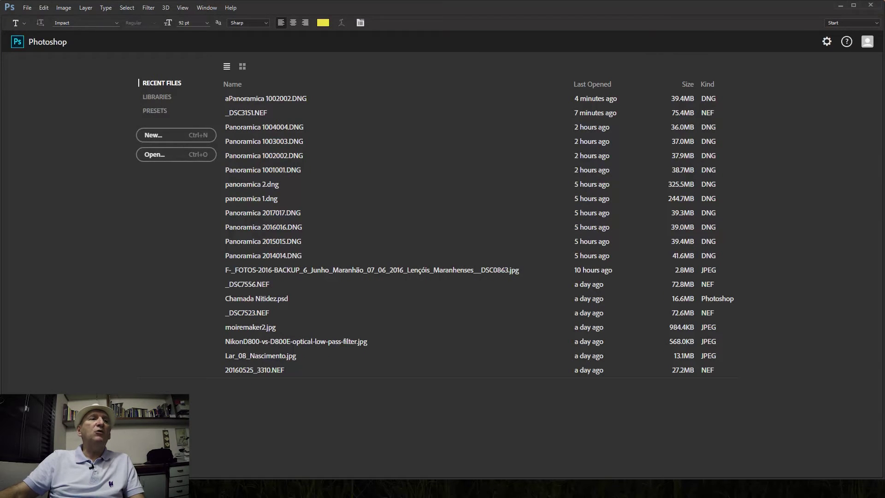
key(alt+Tab)
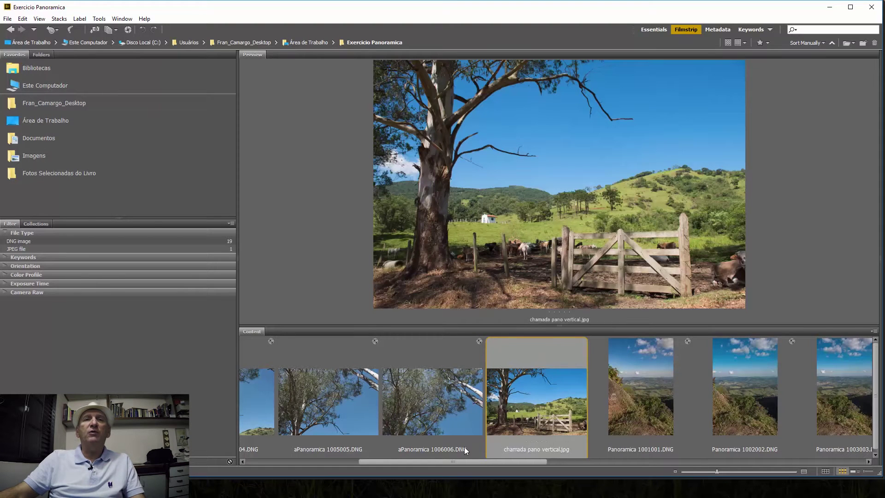
drag(464, 461, 310, 461)
click(287, 410)
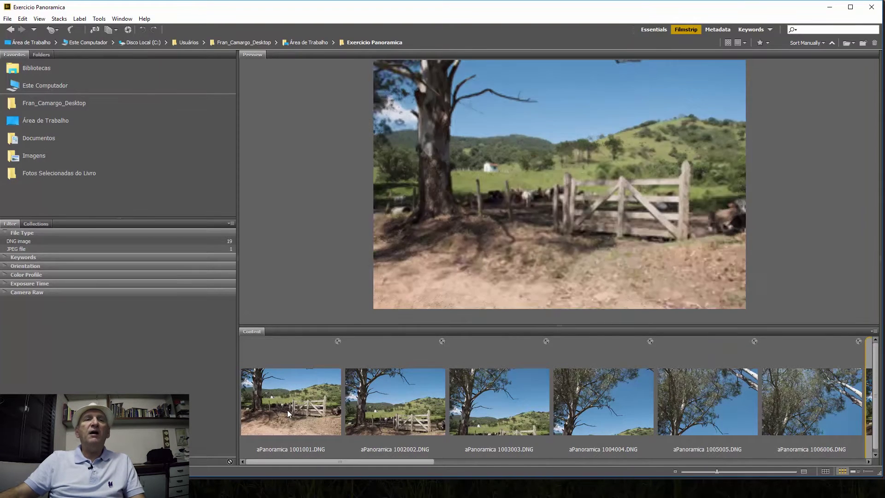
click(391, 413)
click(487, 407)
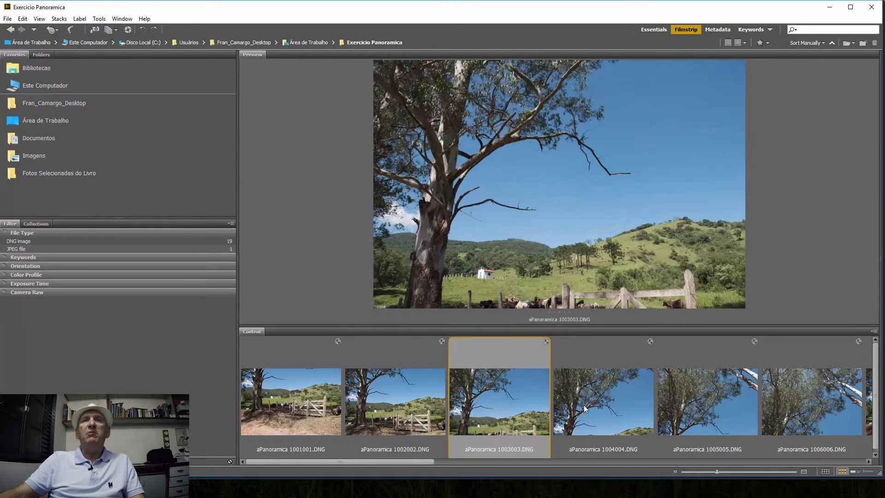
click(591, 404)
click(699, 404)
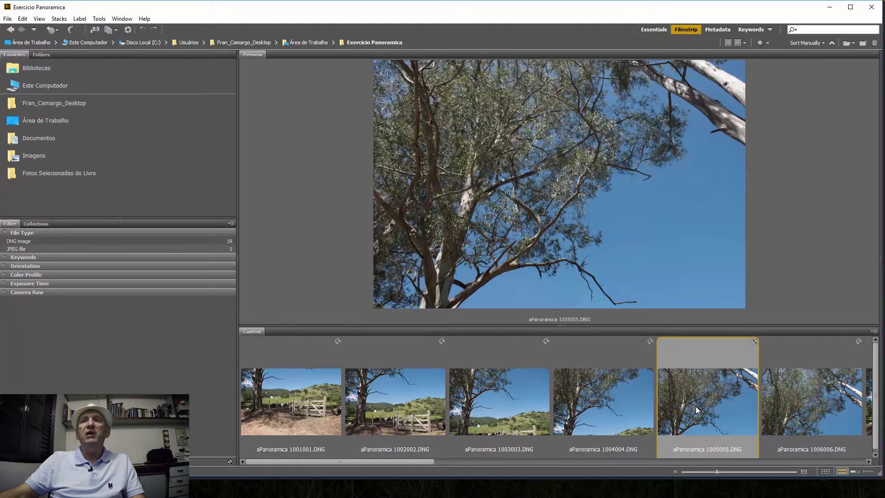
click(795, 403)
drag(427, 460, 492, 460)
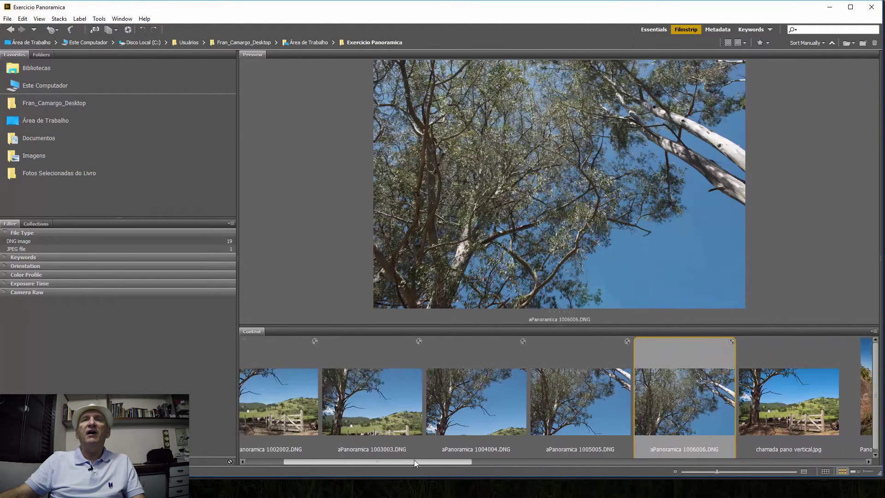
drag(491, 460, 343, 461)
Review the tree-and-fence frames again one by one and return to the first frame 1001001.
click(303, 408)
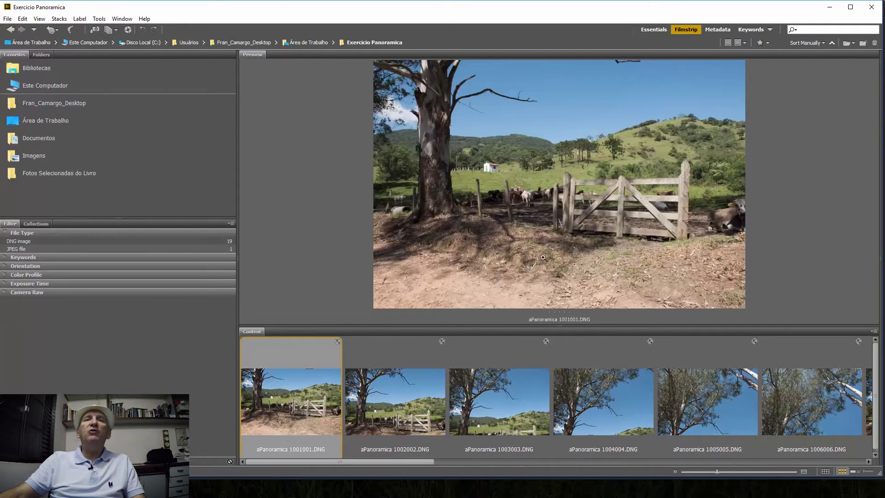
click(409, 388)
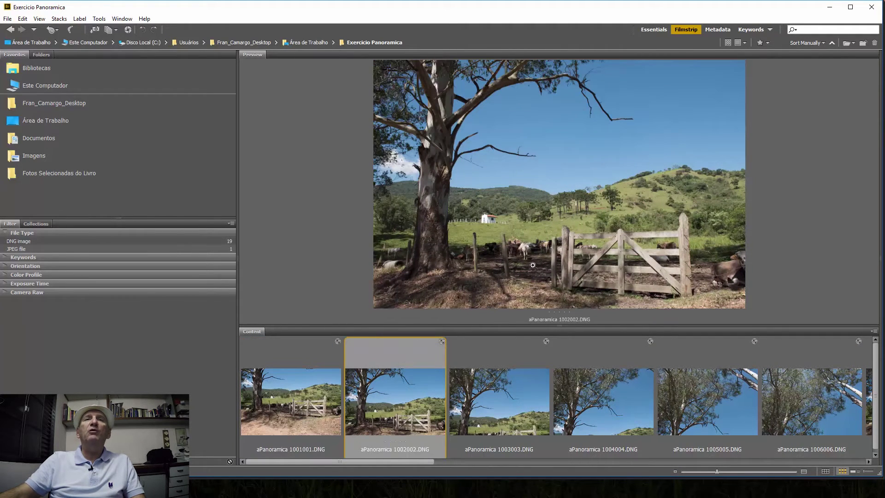
click(488, 404)
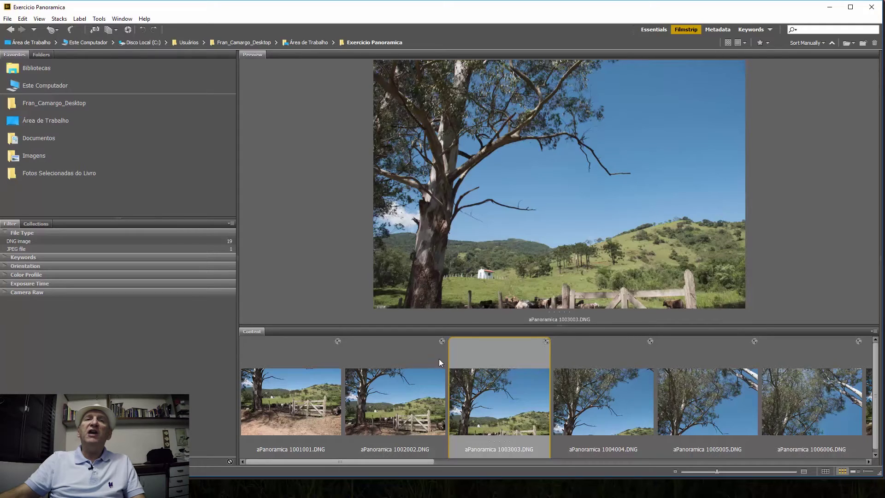
key(Left)
key(Right)
key(Right)
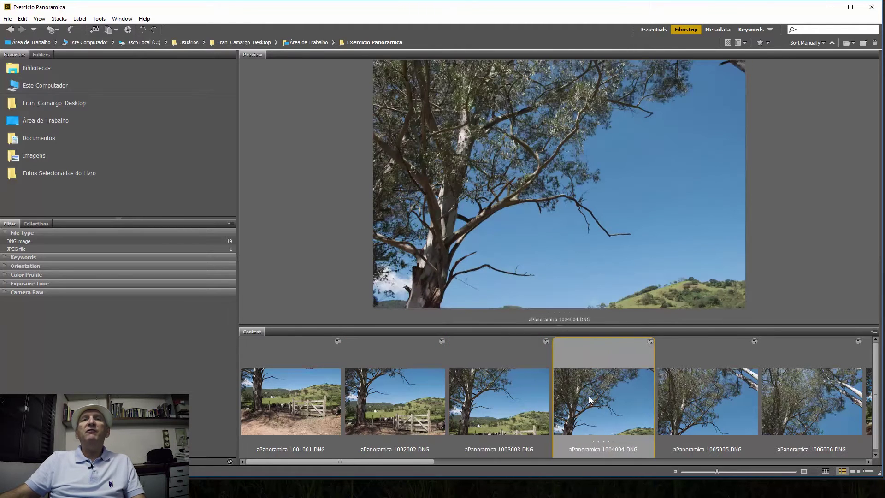
click(723, 389)
click(770, 391)
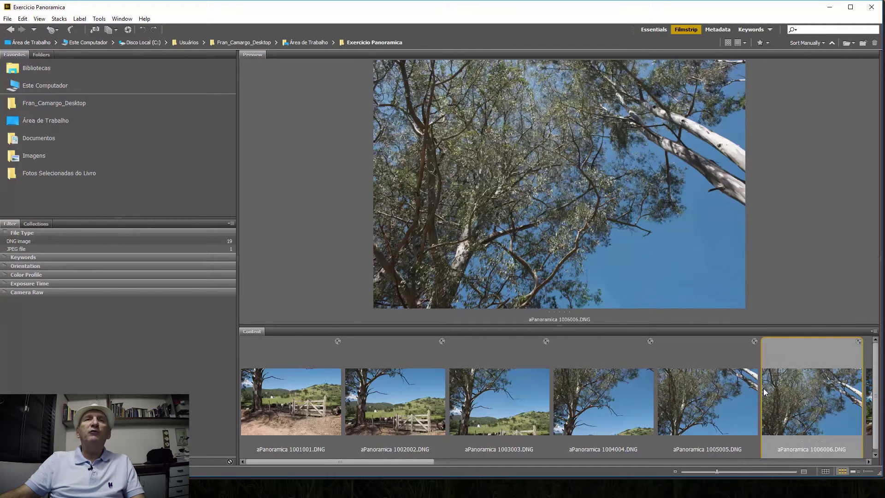
click(308, 407)
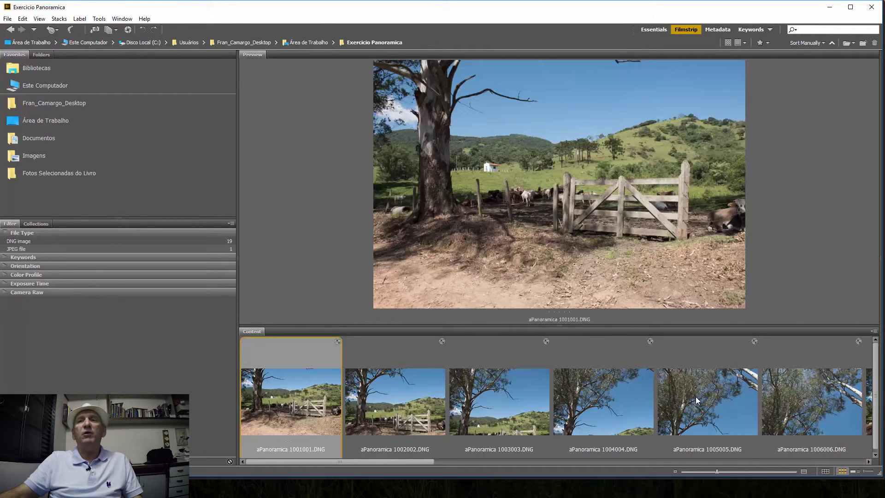
Select all six frames, load them into Camera Raw, select all and show the filmstrip merge menu.
shift+click(810, 396)
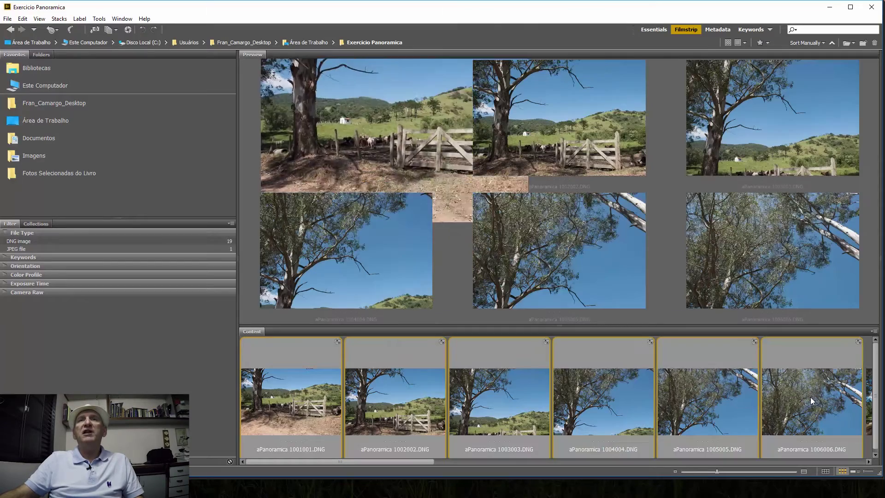
key(ctrl+r)
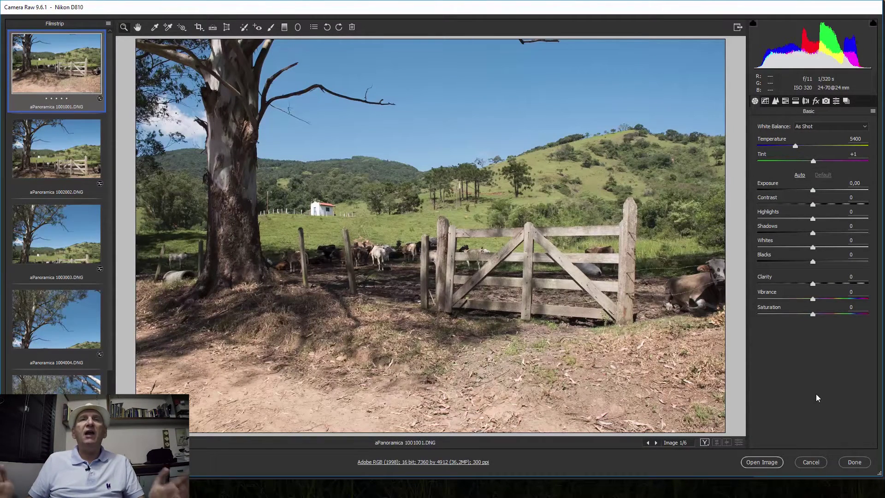
key(ctrl+a)
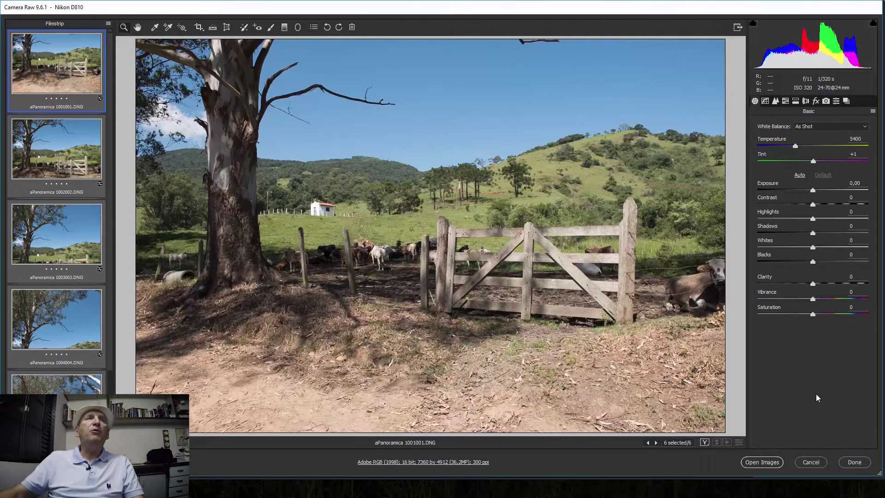
click(107, 25)
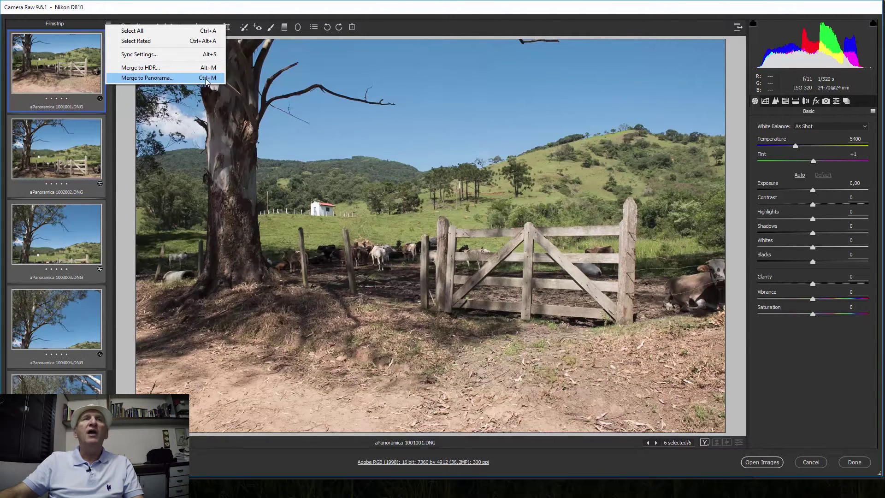
Start Merge to Panorama and compare cropped versus uncropped edges, keeping Auto Crop on.
click(182, 79)
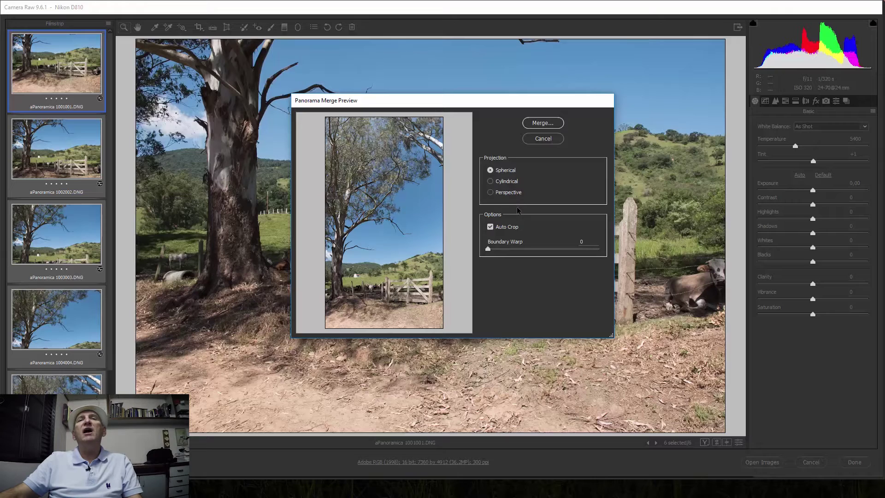
click(491, 228)
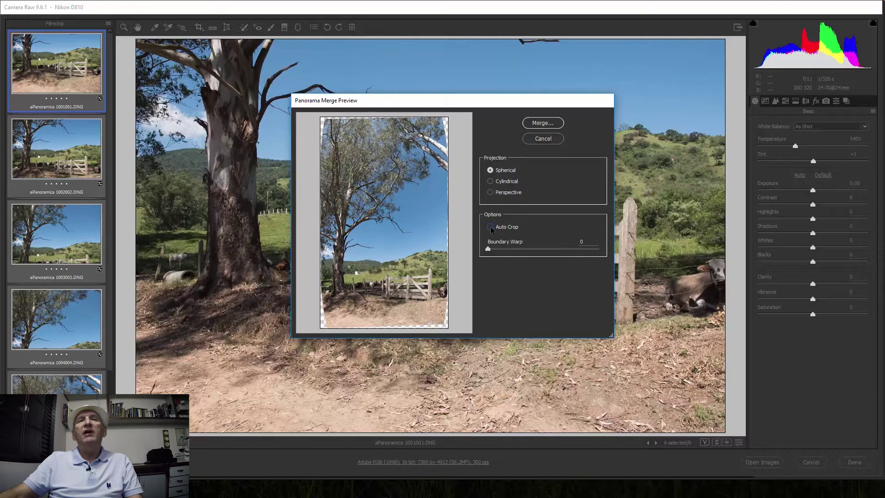
click(491, 227)
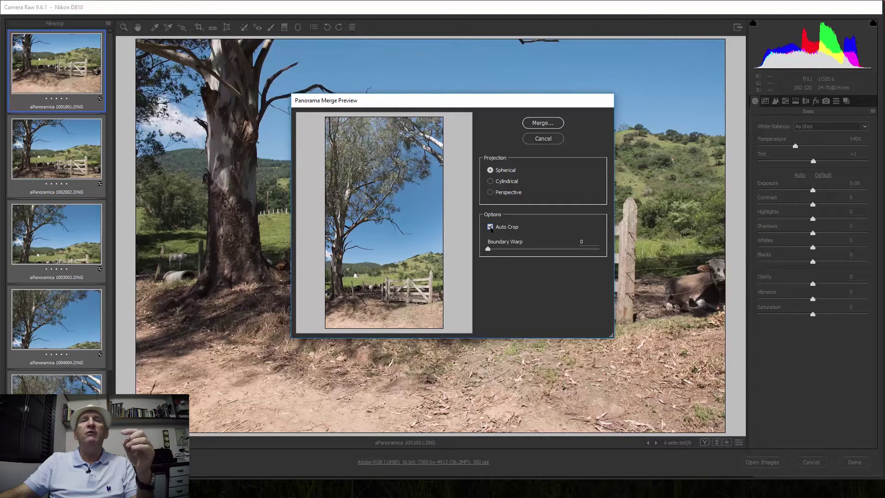
click(491, 228)
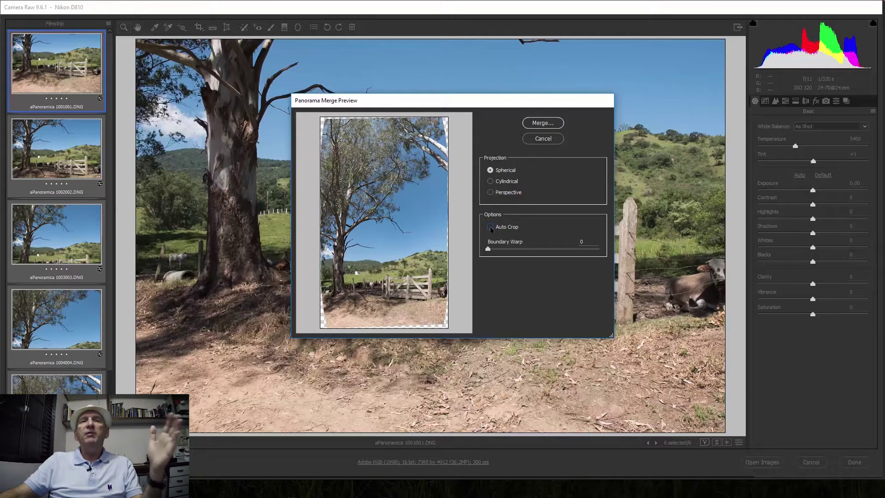
click(491, 227)
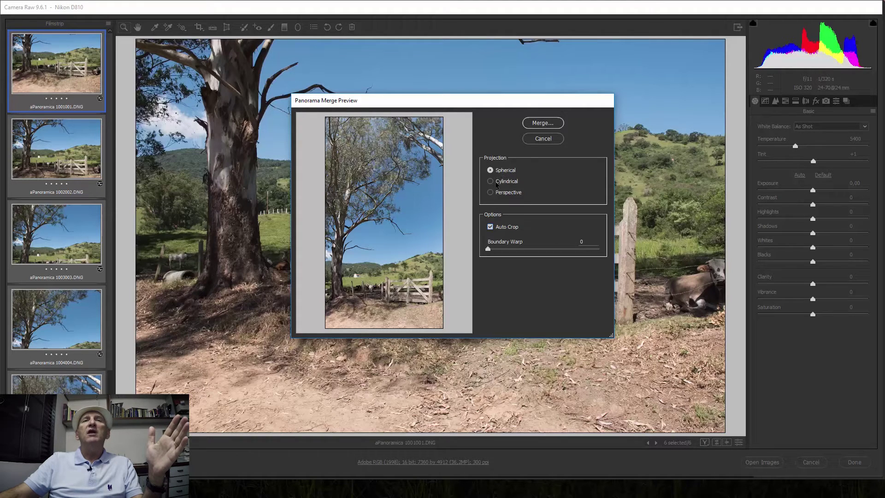
Compare cylindrical and perspective projections, keep Cylindrical, and merge the panorama.
click(491, 181)
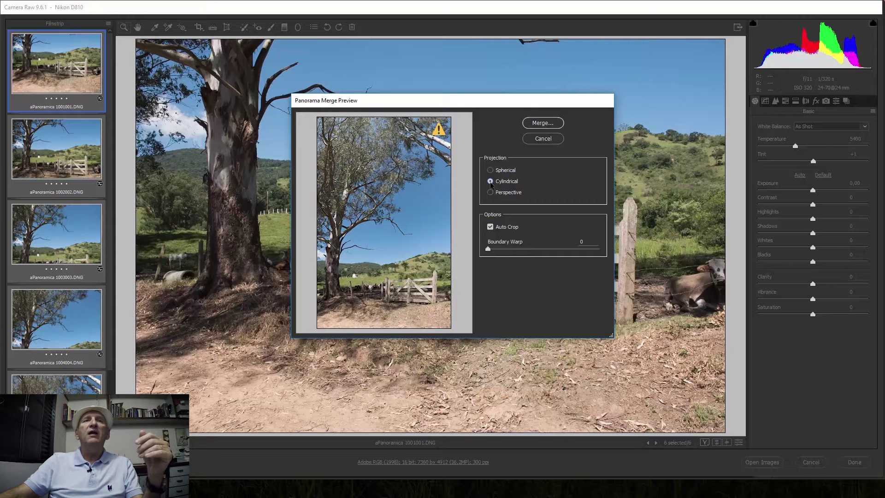
click(491, 192)
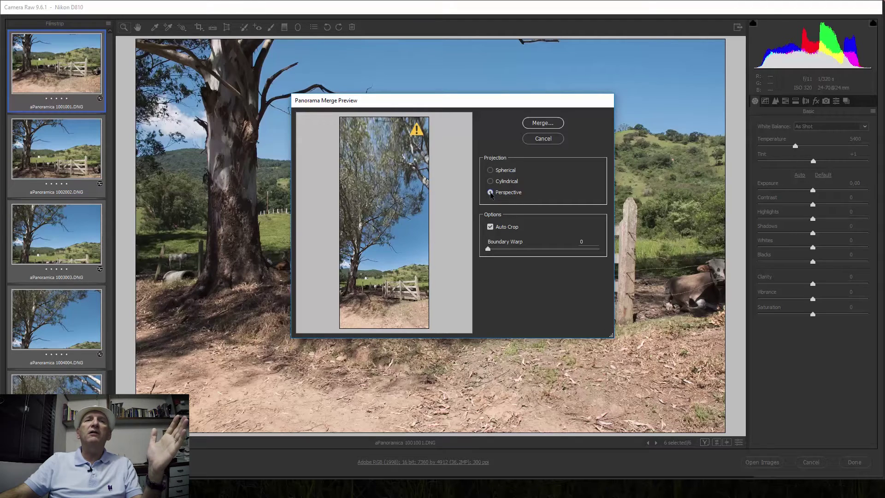
click(490, 181)
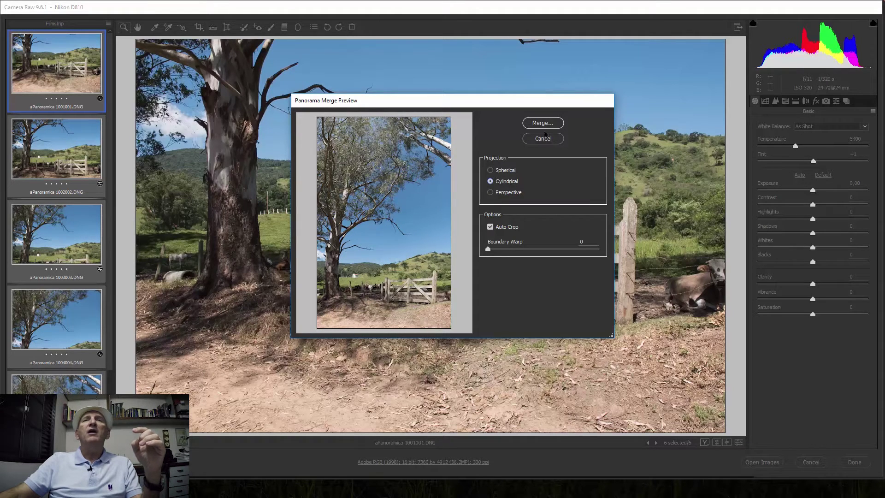
click(543, 123)
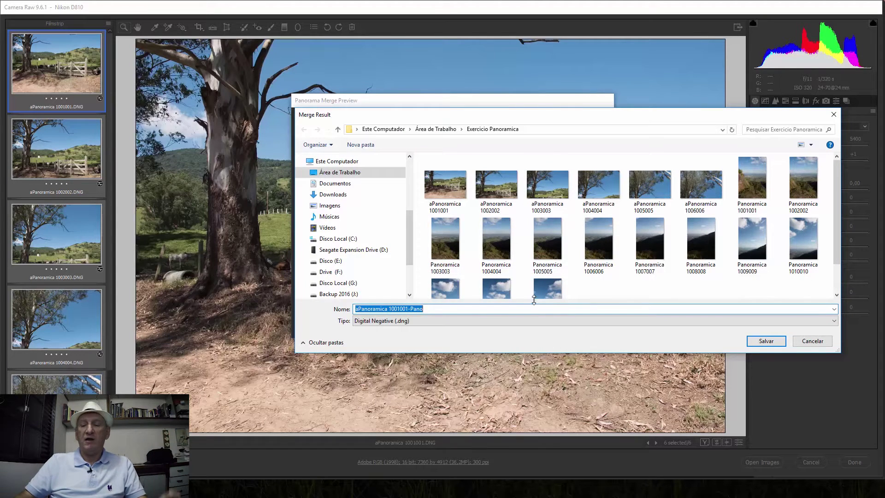
Save the merged panorama as panorama 1.dng and dismiss the save status report.
key(BackSpace)
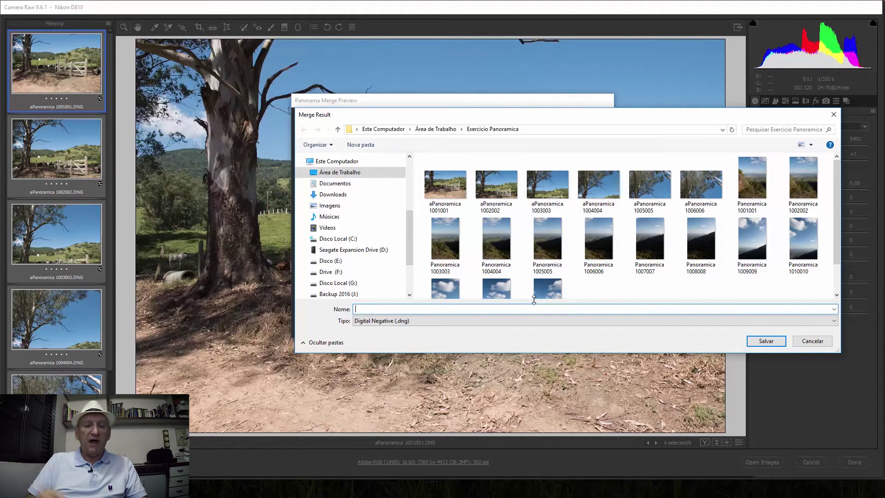
text(panor)
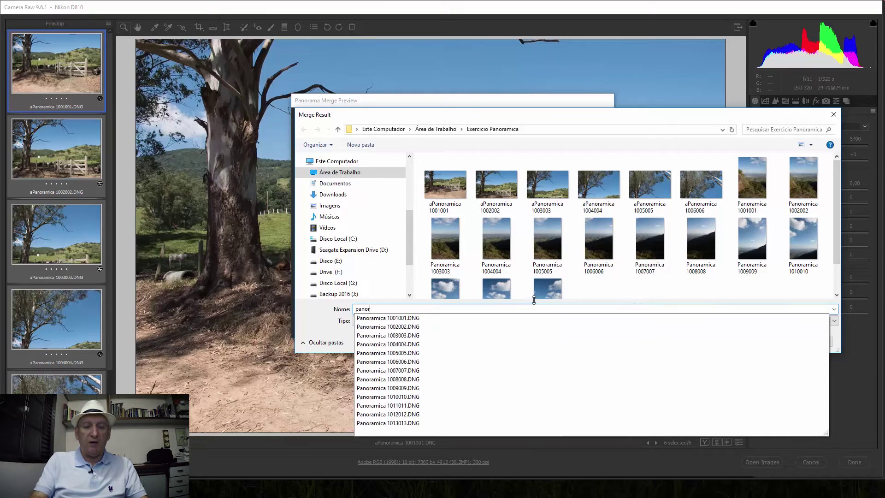
text(ama 1)
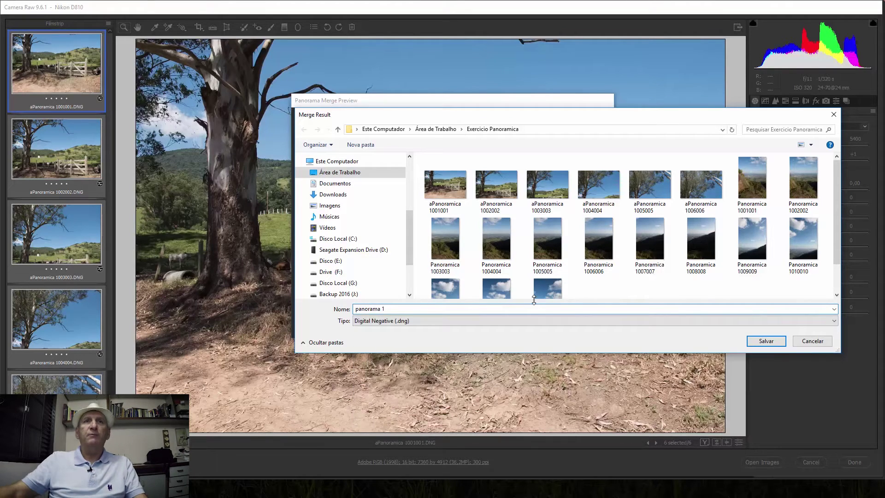
click(766, 341)
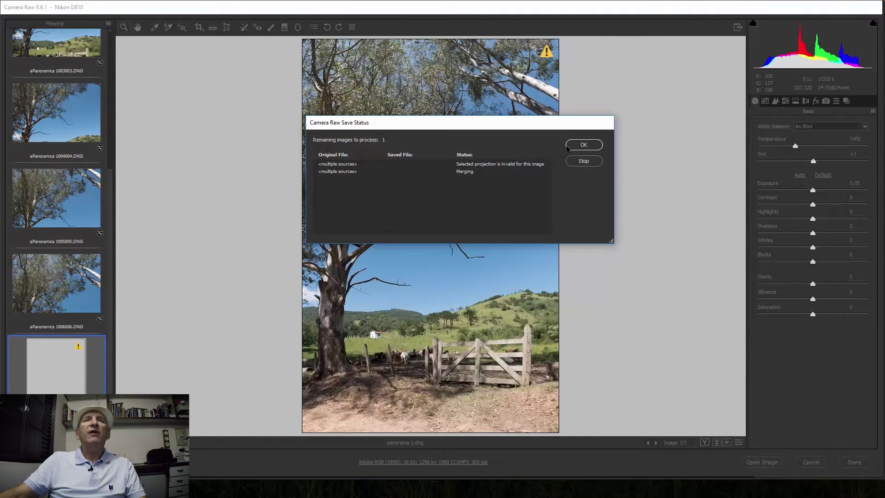
click(583, 144)
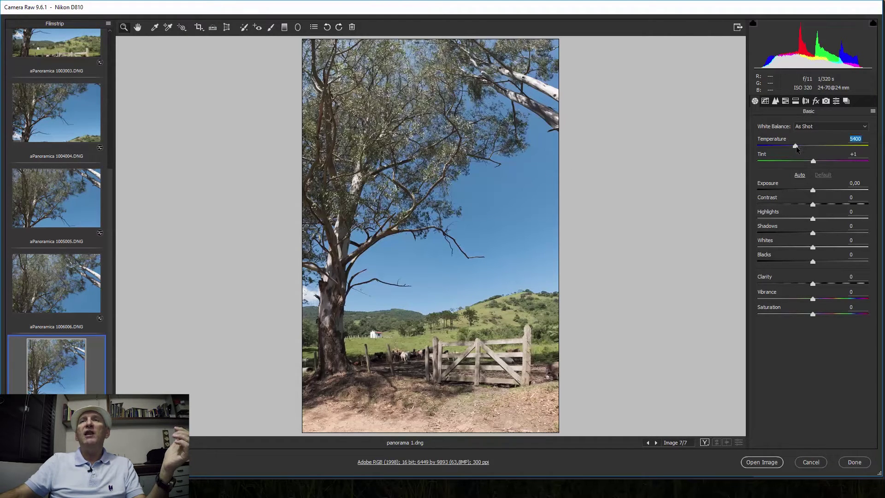
Warm the colour temperature to 7000 after comparing with a cool setting.
drag(795, 146, 801, 146)
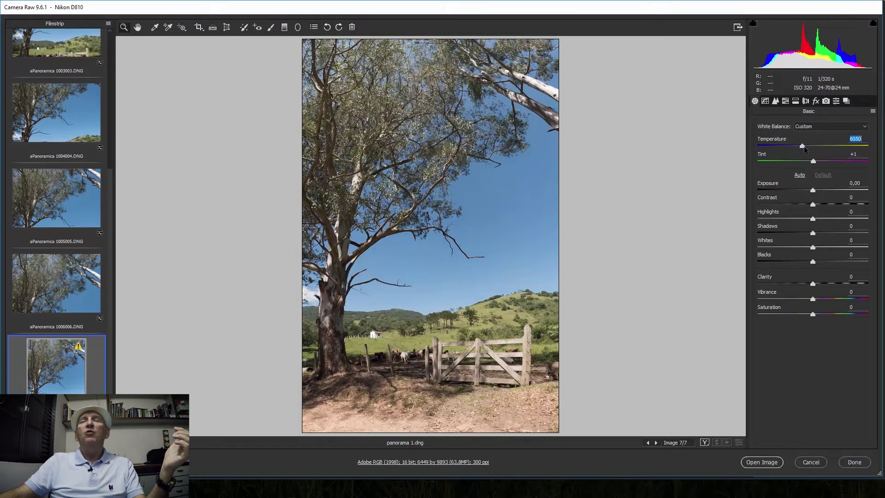
drag(807, 147, 810, 147)
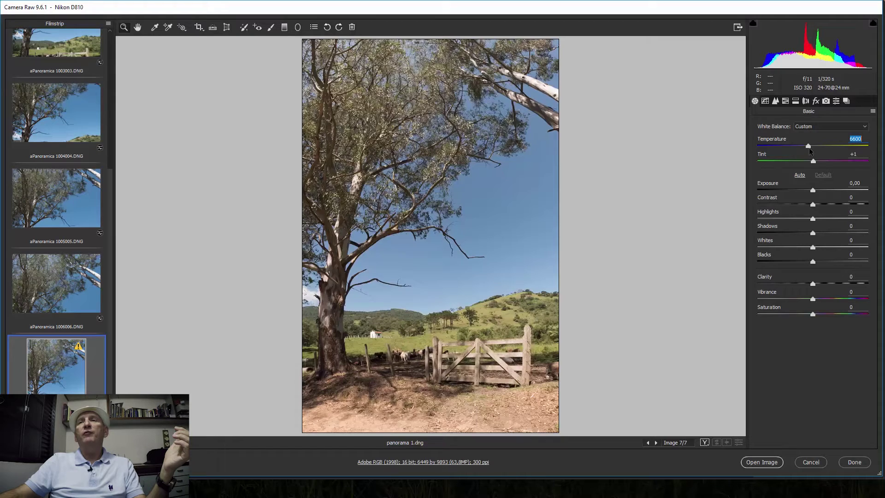
mouse_move(809, 146)
mouse_down()
mouse_move(759, 146)
mouse_move(868, 145)
mouse_move(795, 146)
mouse_up()
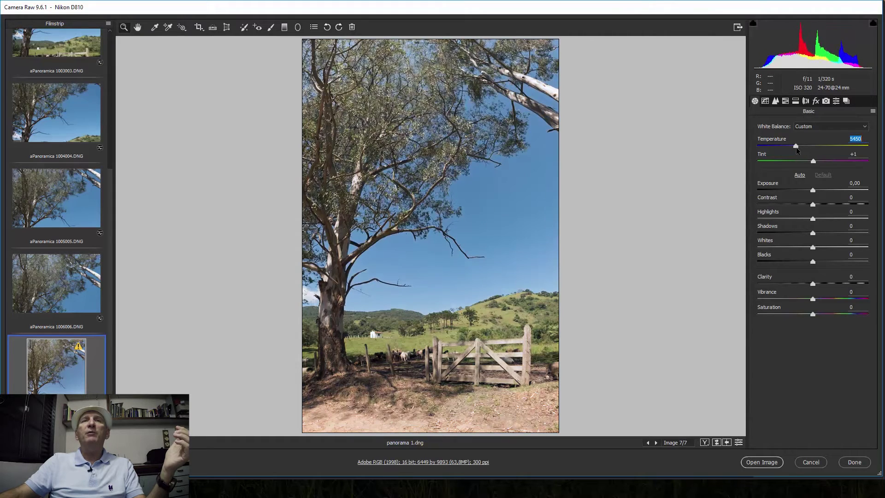
drag(796, 146, 815, 146)
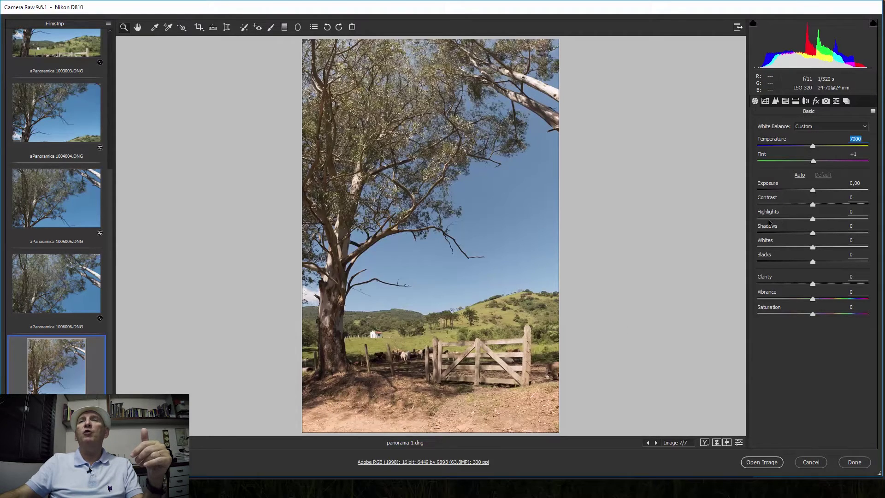
Set highlights to -100 and shadows to +100, comparing with shadows pulled down.
drag(812, 219, 758, 219)
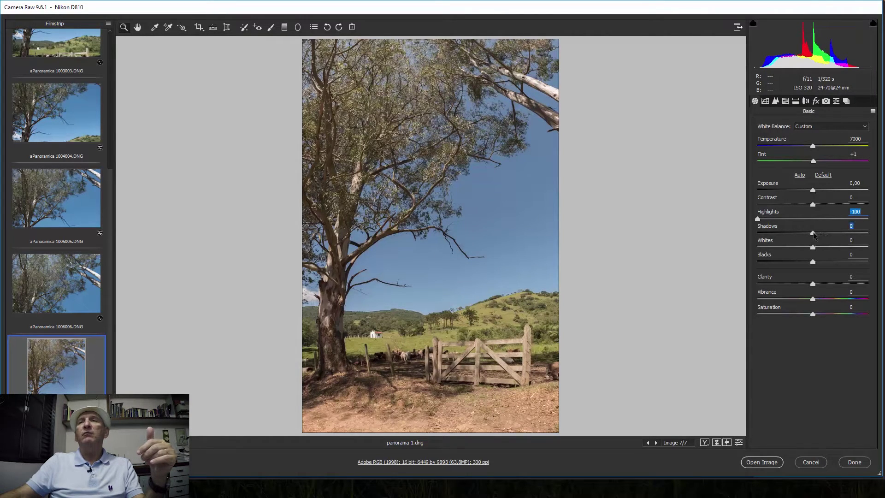
drag(813, 234, 869, 233)
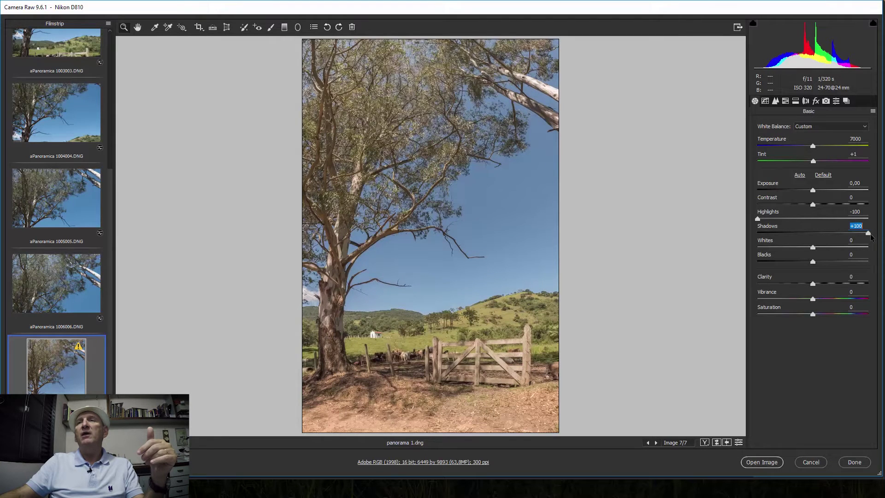
drag(868, 233, 867, 233)
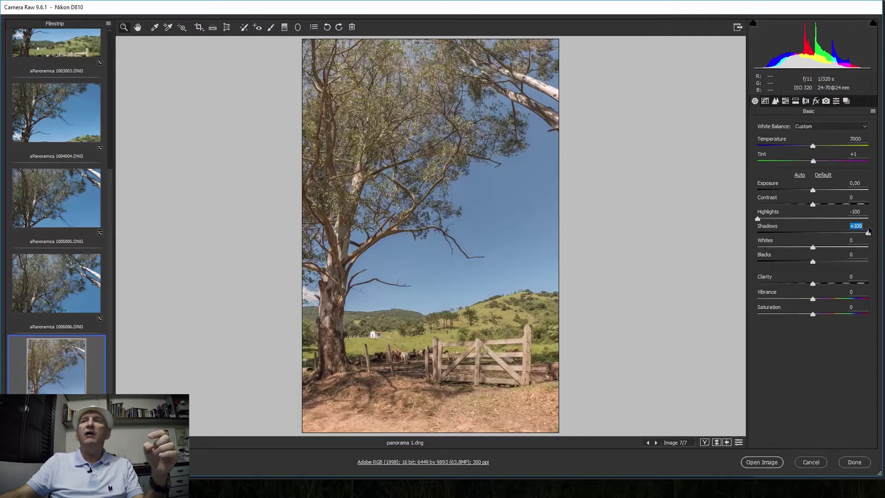
drag(868, 233, 738, 242)
key(ctrl+z)
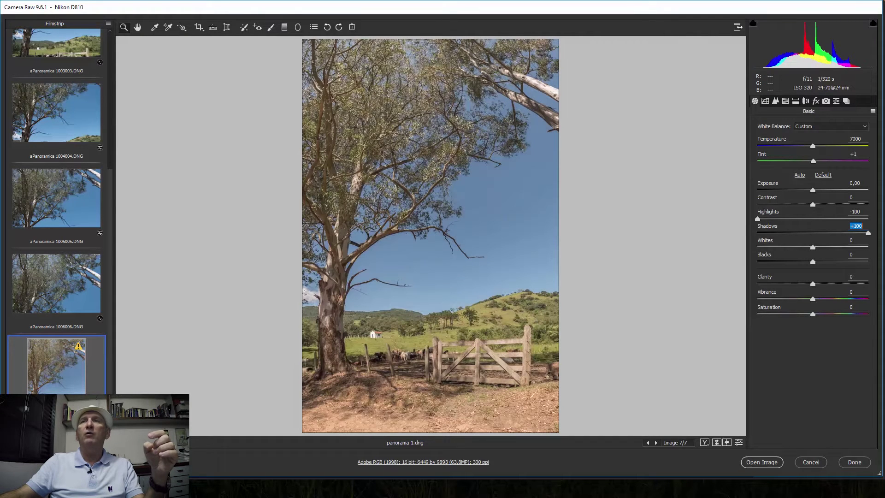
With clipping preview, raise whites to +31 and deepen blacks to -42.
click(852, 240)
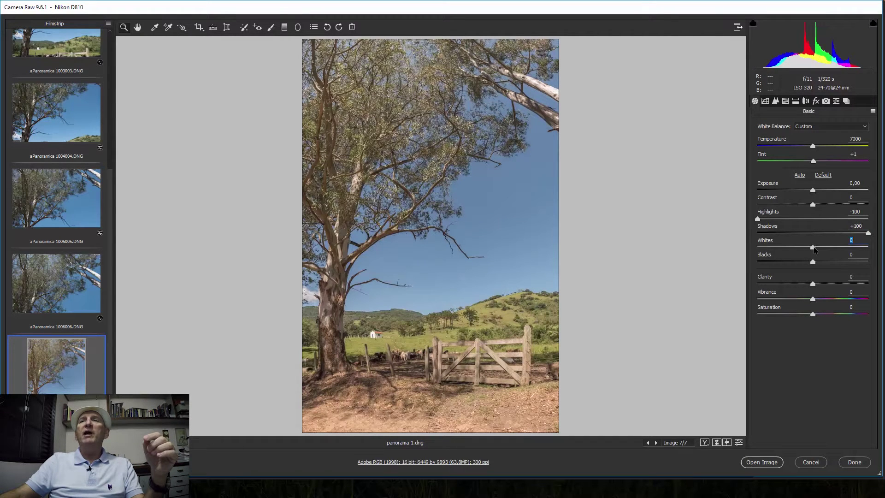
key(alt)
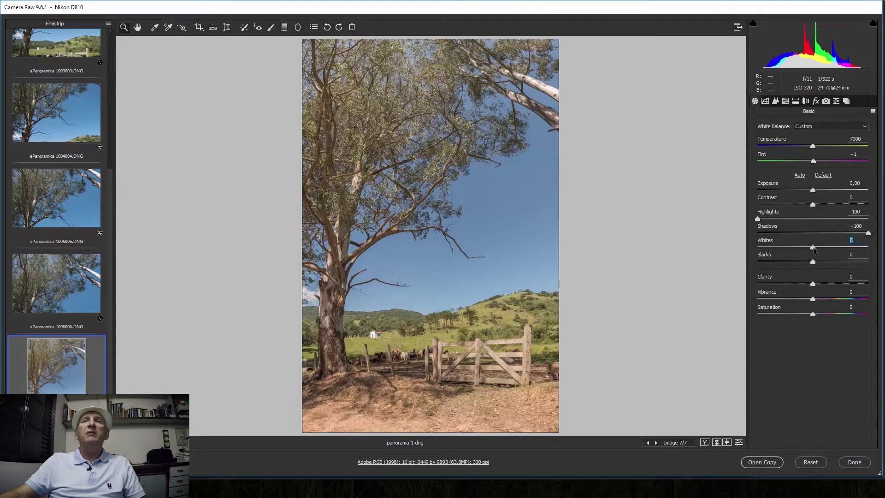
drag(813, 246, 830, 246)
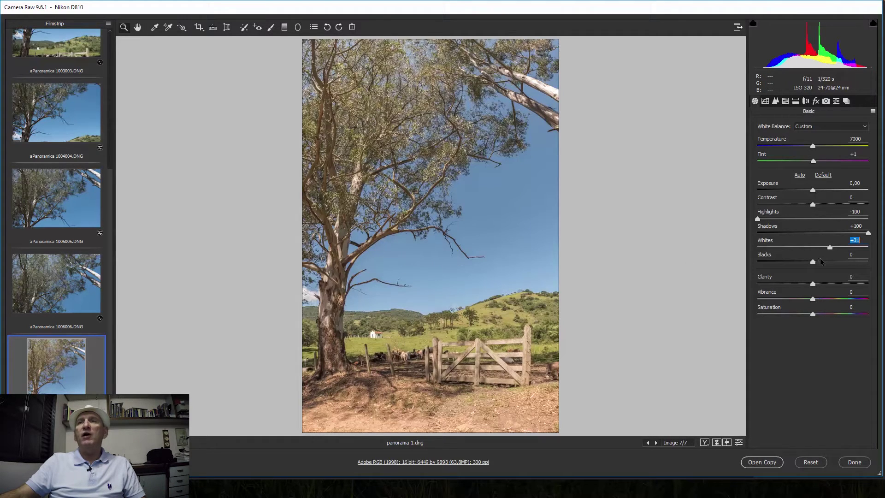
drag(813, 261, 812, 261)
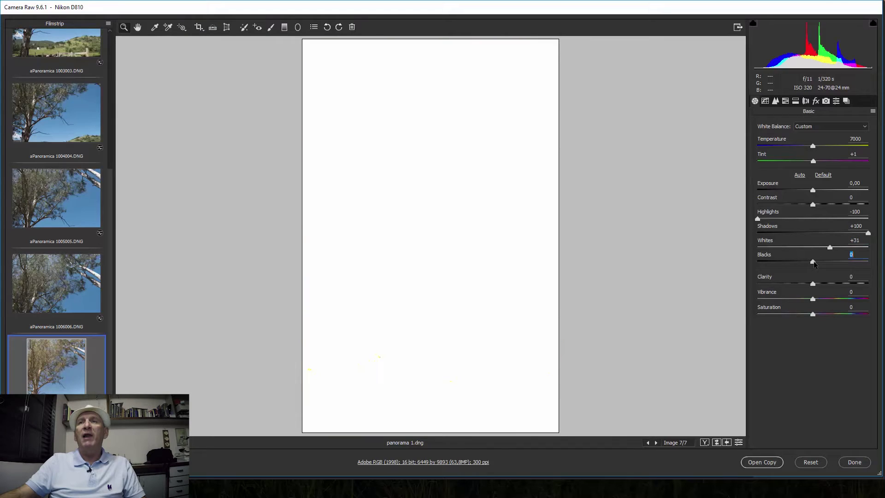
drag(813, 262, 792, 262)
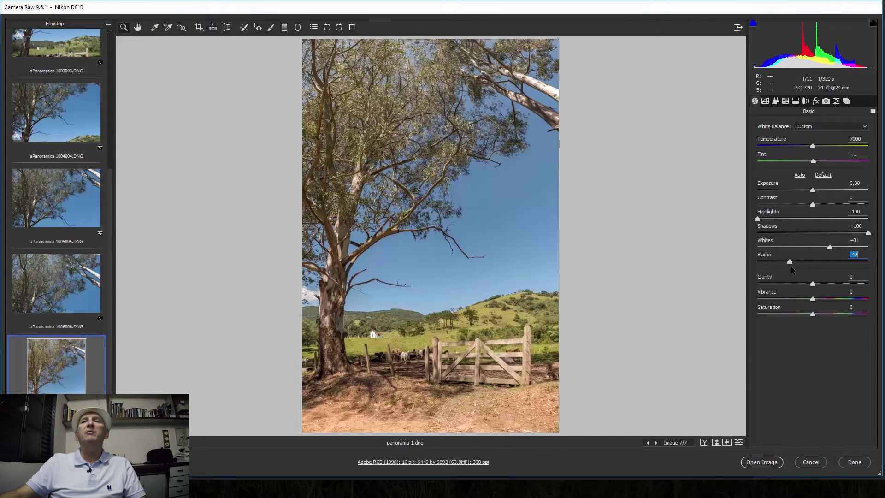
Boost vibrance to +23 and, after trying clarity, leave it at 0.
drag(812, 299, 825, 298)
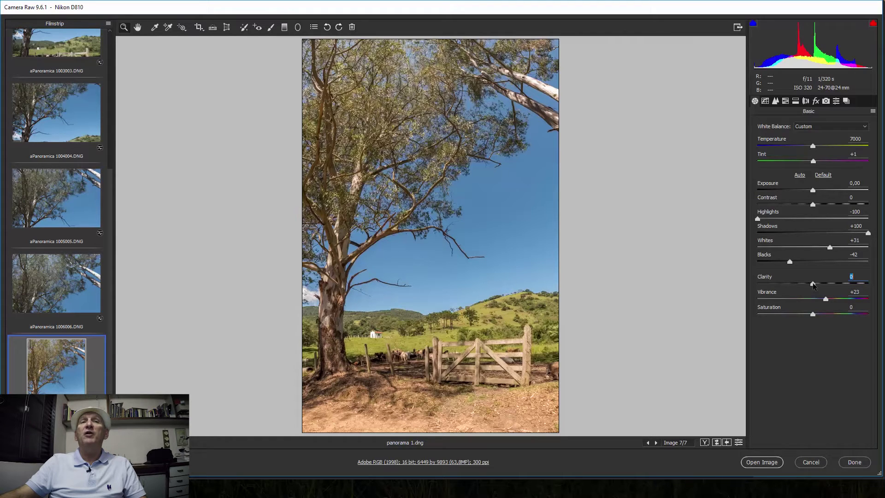
drag(812, 283, 838, 283)
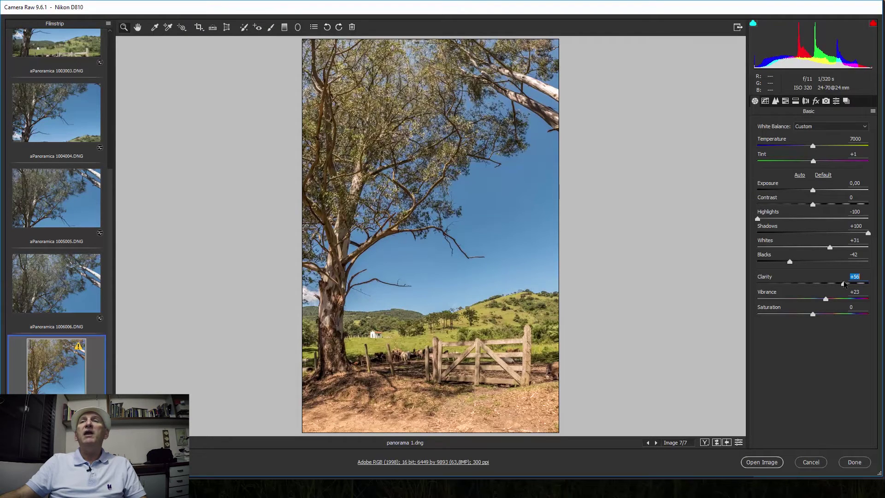
drag(838, 283, 814, 284)
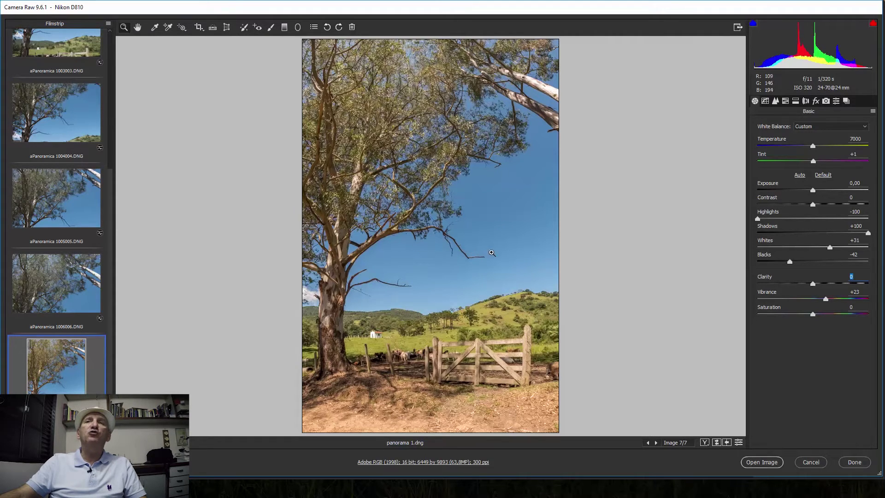
drag(813, 284, 816, 283)
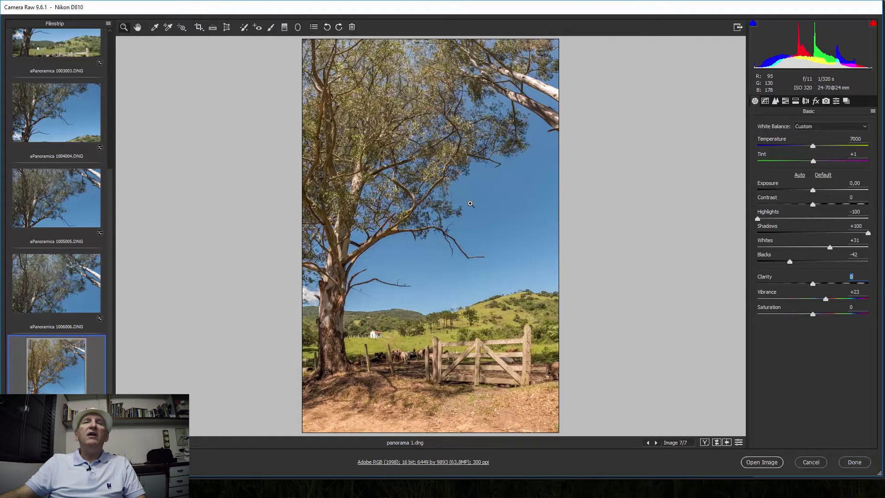
key(Return)
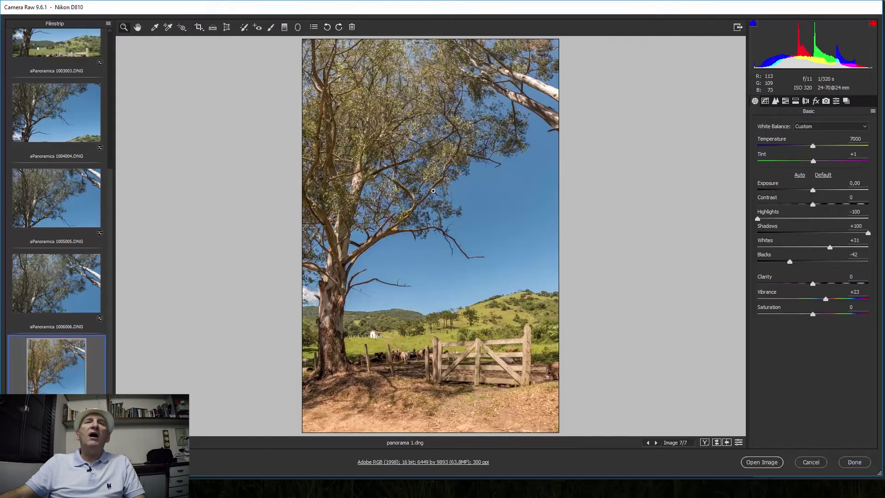
Zoom into the tree canopy to inspect the leaves, then fit the whole photo in view.
click(433, 190)
click(524, 227)
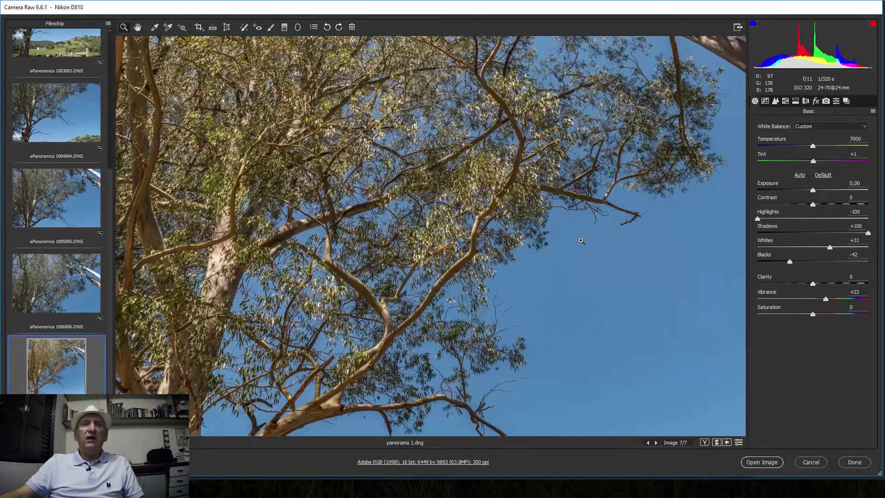
key(alt)
alt+click(580, 241)
alt+click(533, 235)
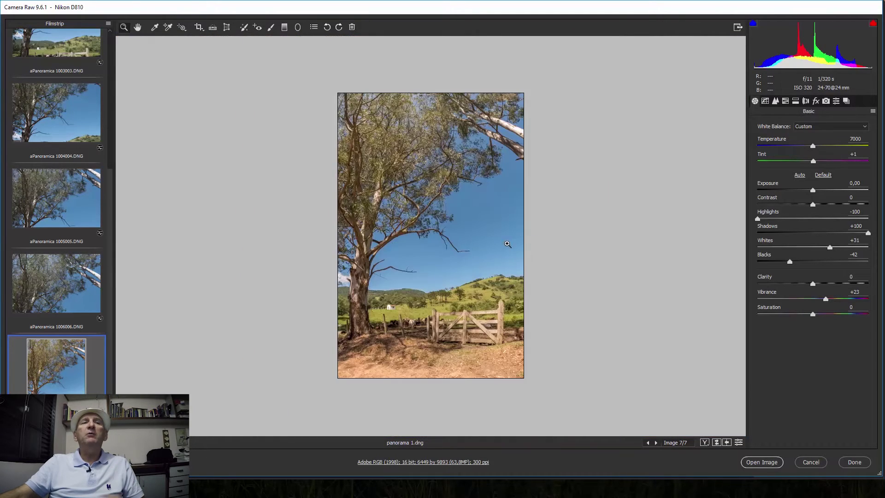
click(227, 431)
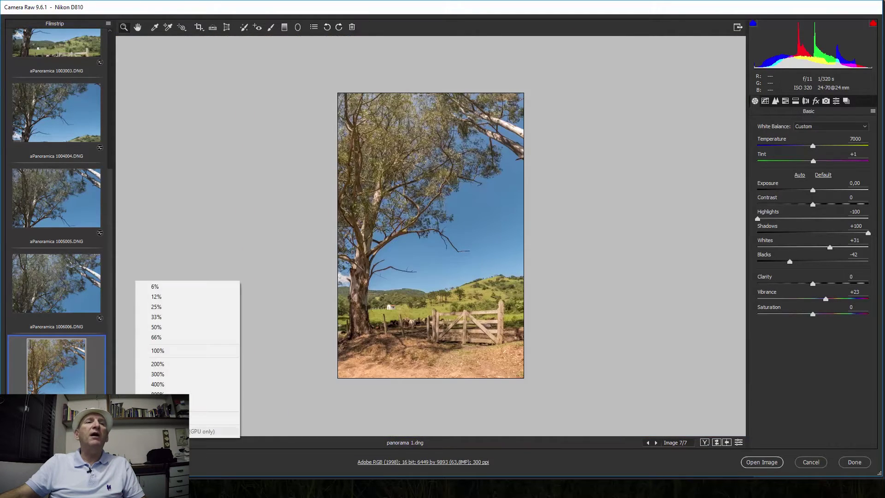
click(214, 417)
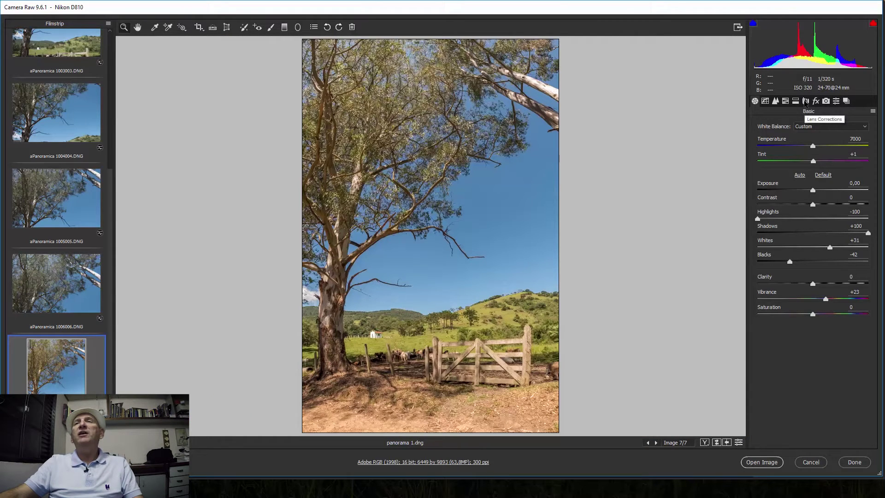
In Lens Corrections, zoom into the leaf edges and enable chromatic aberration removal.
click(805, 102)
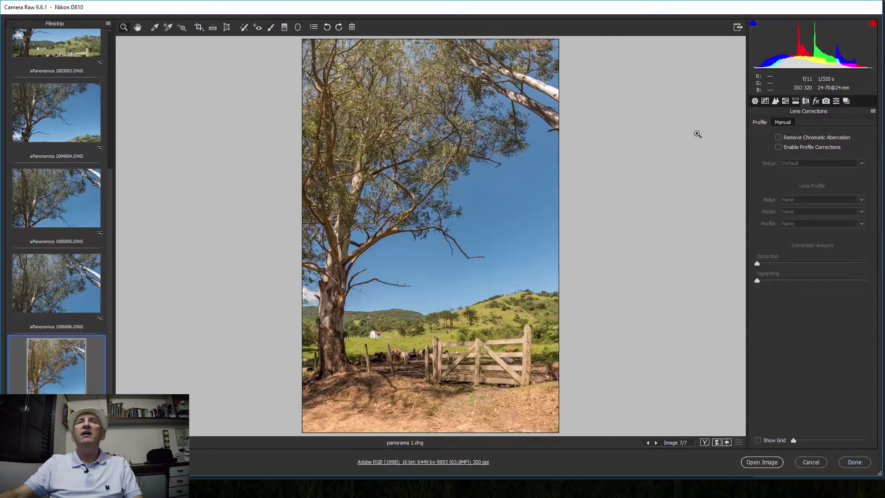
click(514, 151)
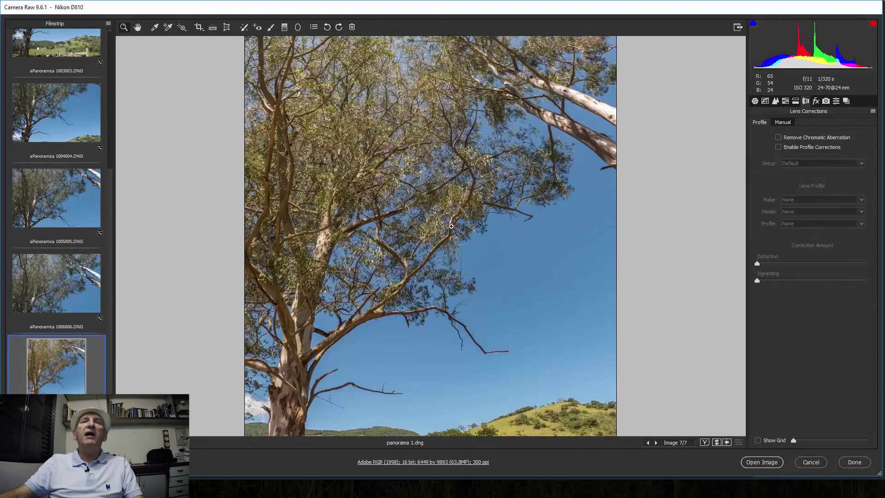
click(506, 229)
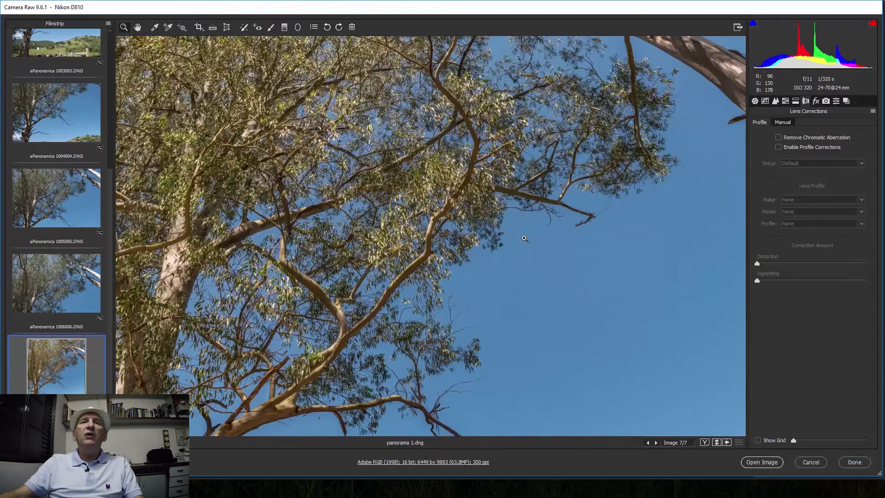
click(522, 237)
click(429, 239)
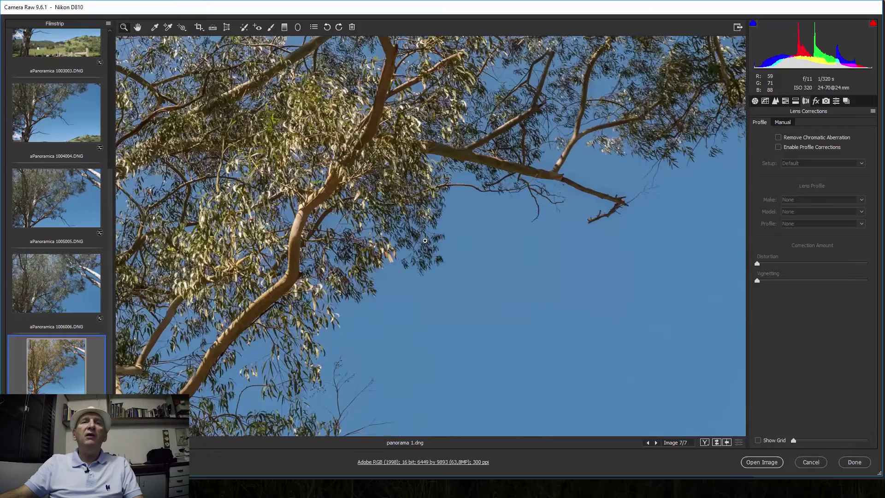
click(449, 284)
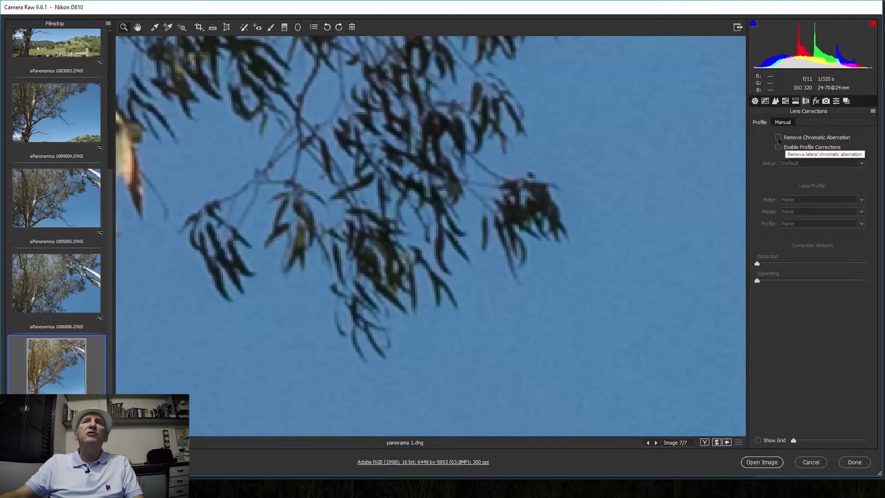
click(778, 137)
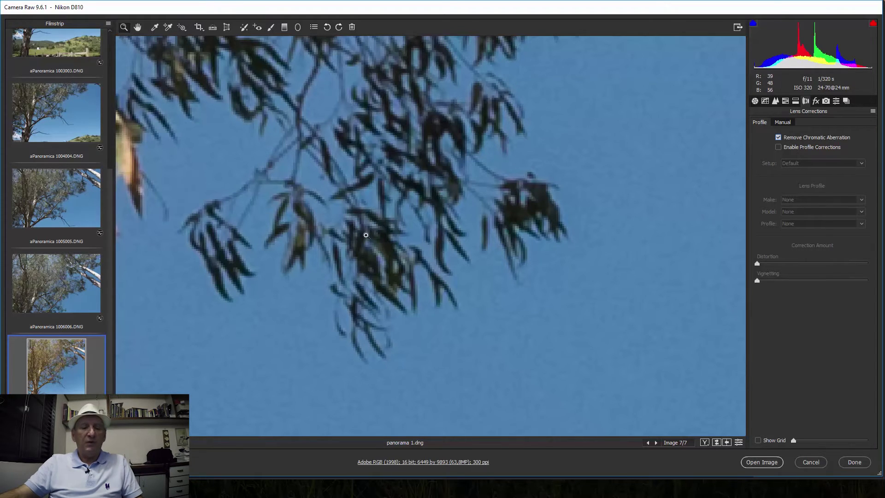
Zoom back out from the foliage close-up until the whole panorama fits the preview.
alt+click(378, 189)
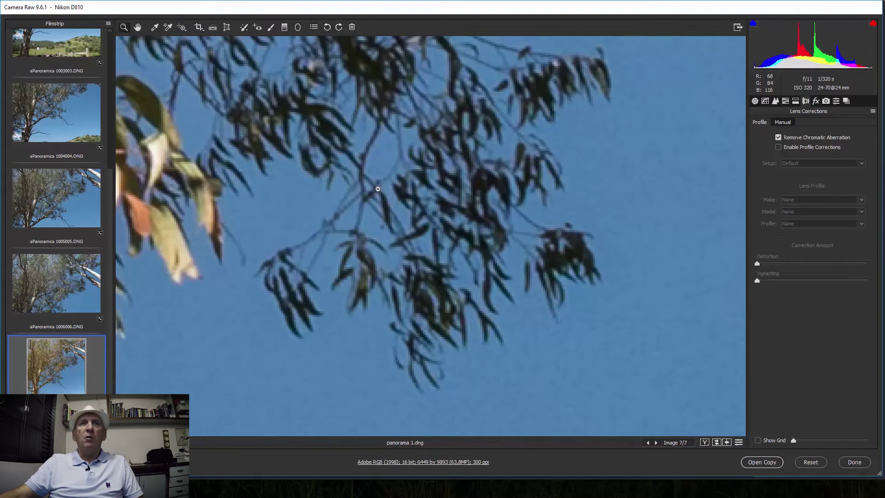
alt+click(377, 189)
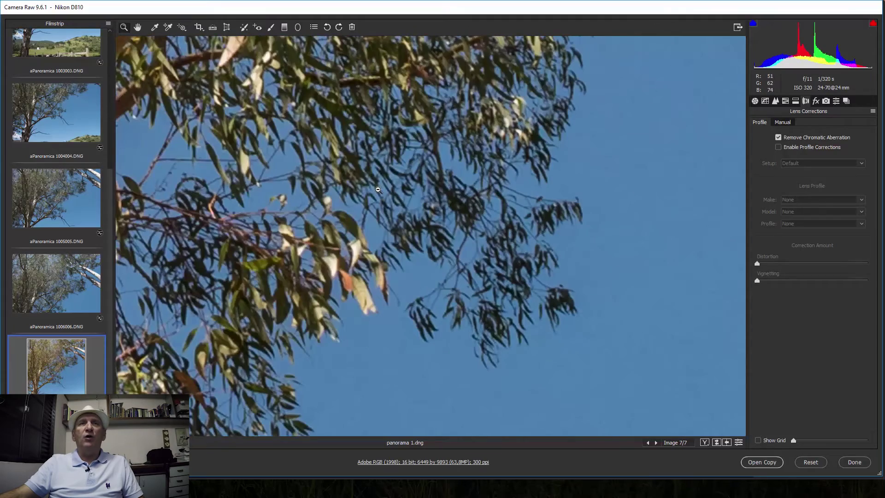
alt+click(378, 188)
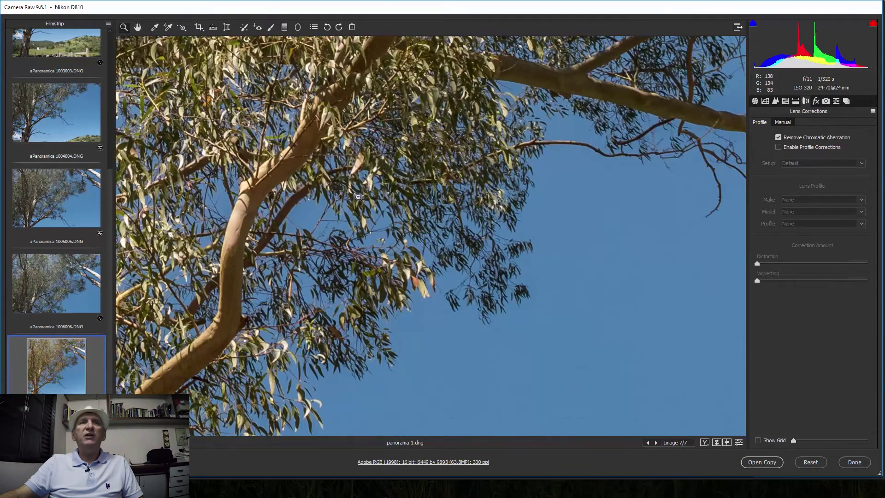
alt+click(359, 197)
alt+click(360, 198)
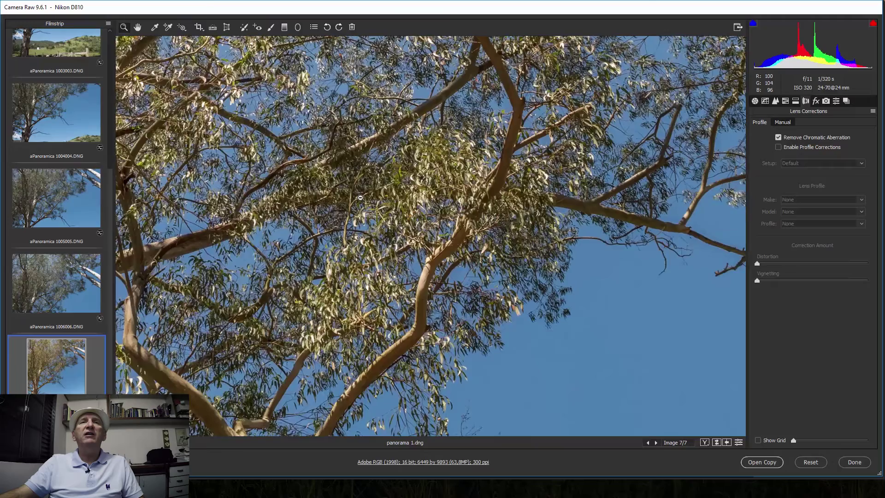
alt+click(360, 199)
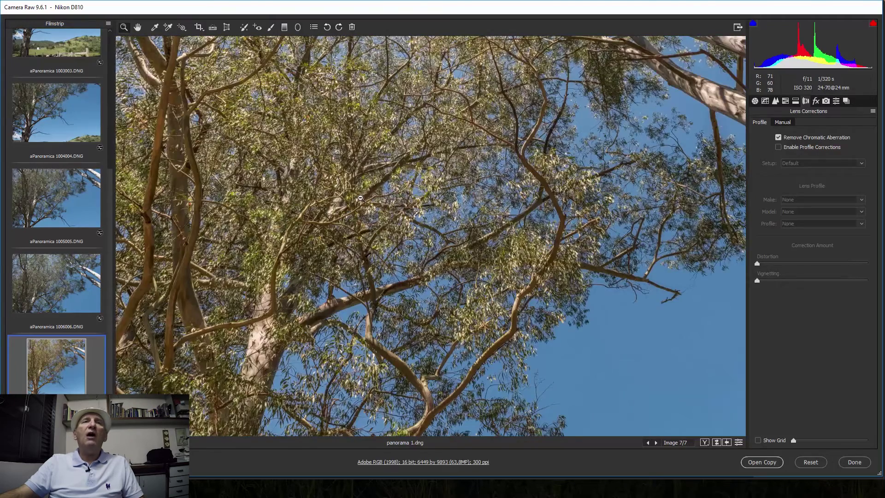
alt+click(360, 198)
alt+click(360, 198)
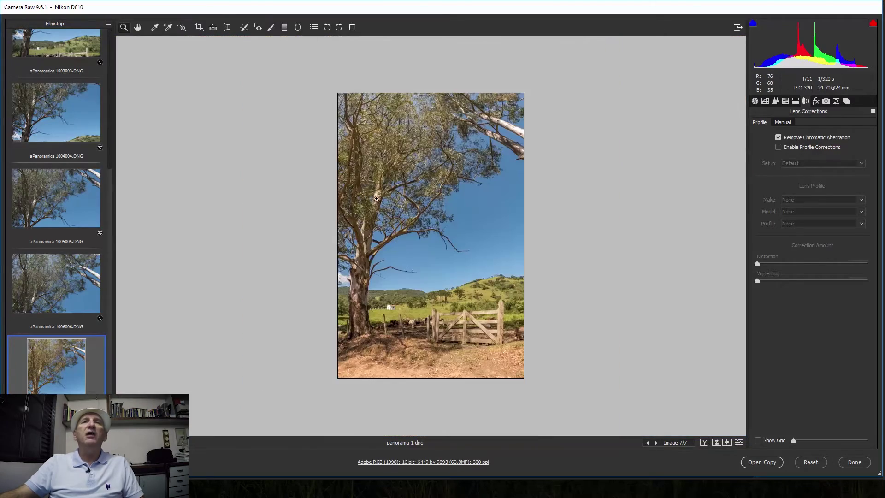
Enable the Nikon lens profile corrections and return to the Basic panel.
click(778, 146)
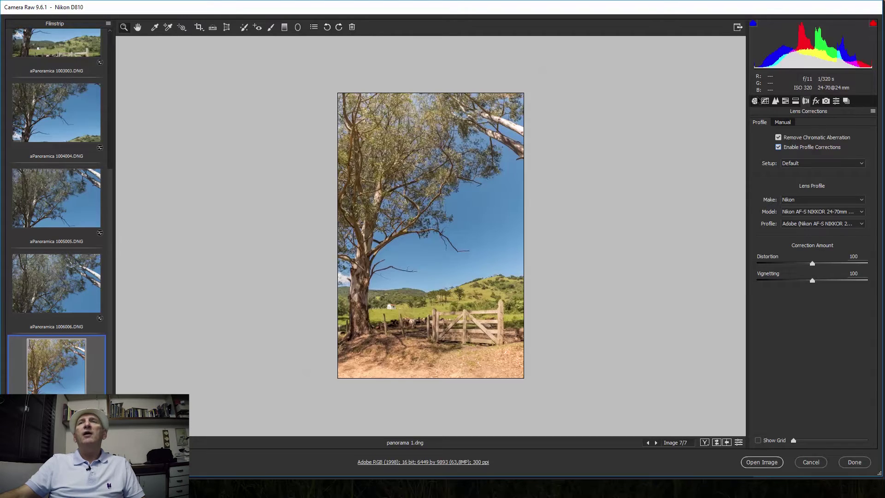
click(755, 100)
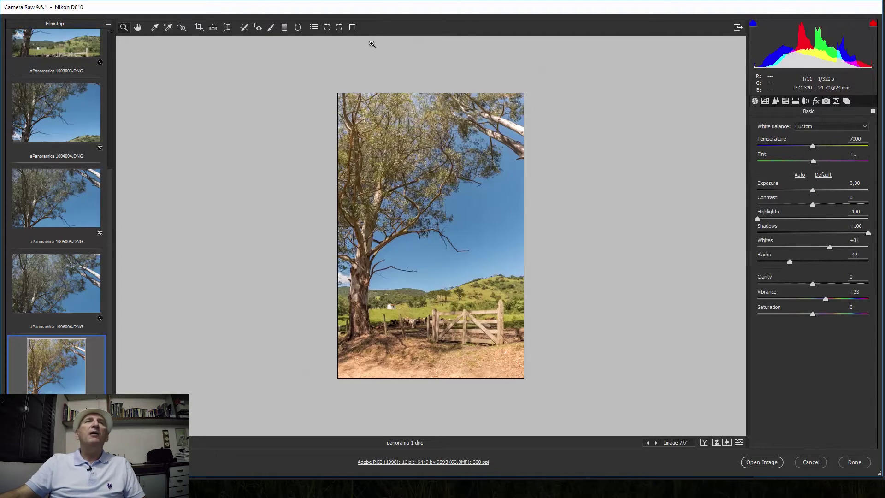
Start an Adjustment Brush in the sky, enlarge its size and begin a fresh adjustment.
click(271, 27)
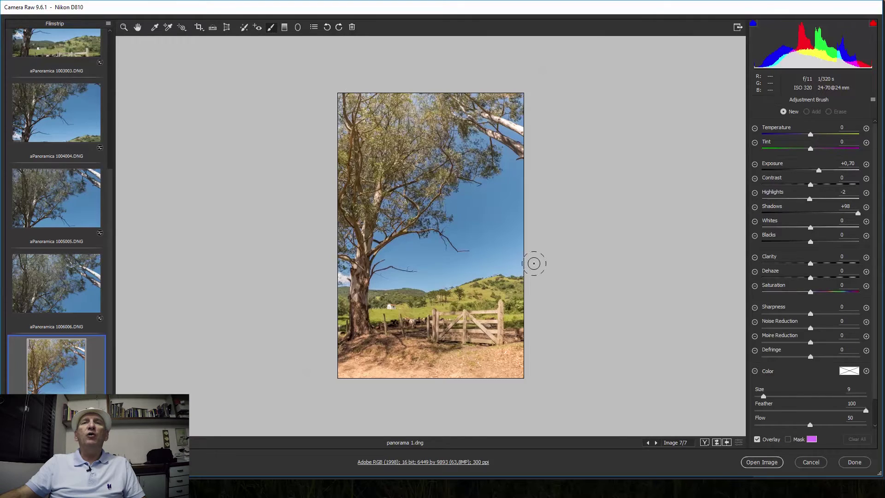
click(488, 243)
scroll(488, 241, up, 3)
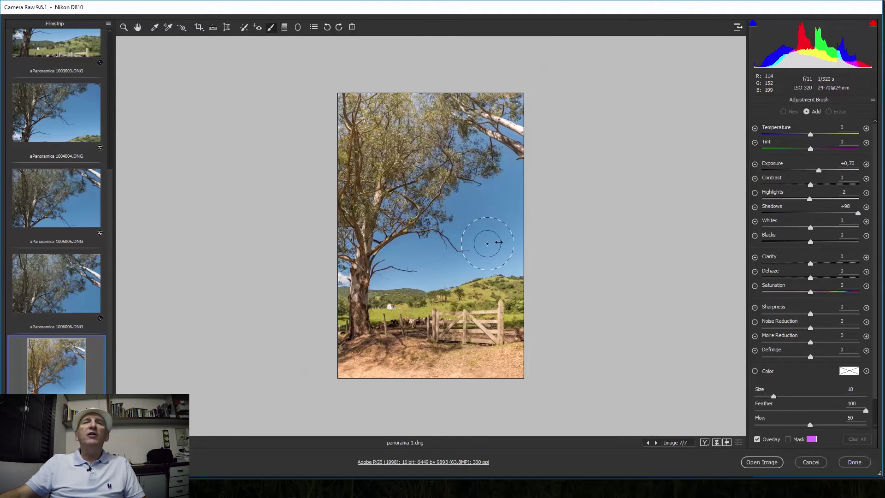
drag(498, 243, 509, 243)
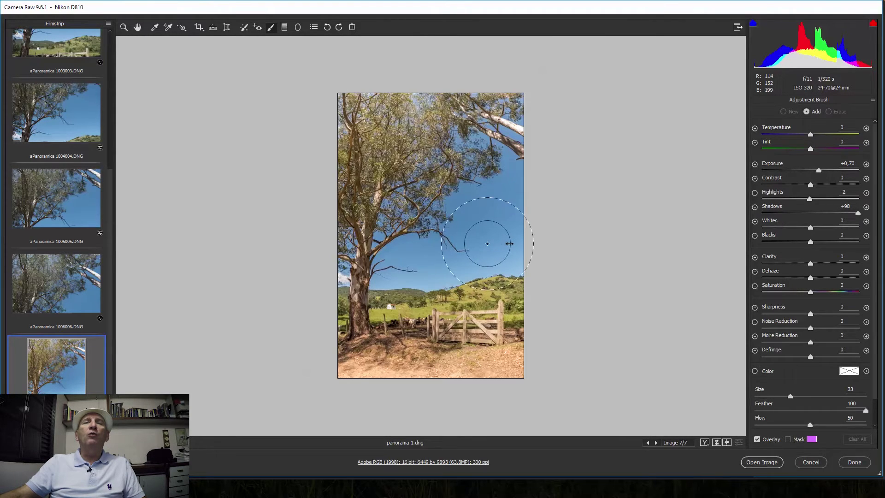
drag(509, 244, 509, 244)
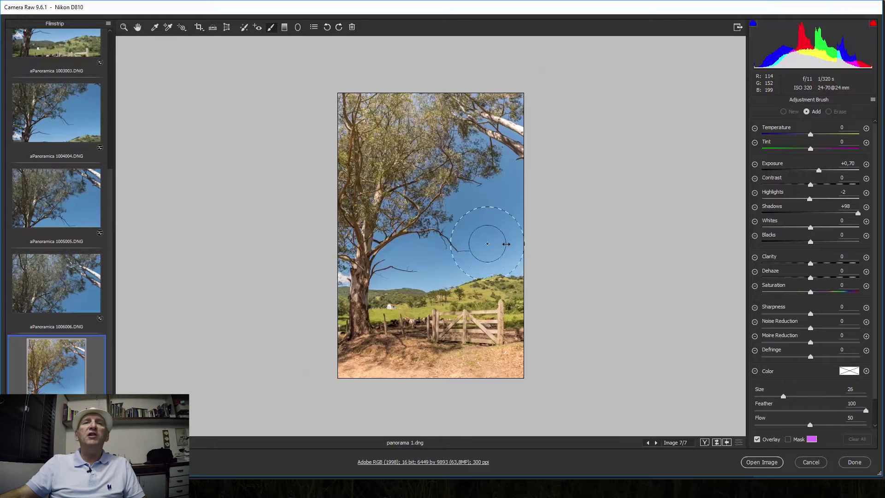
key(n)
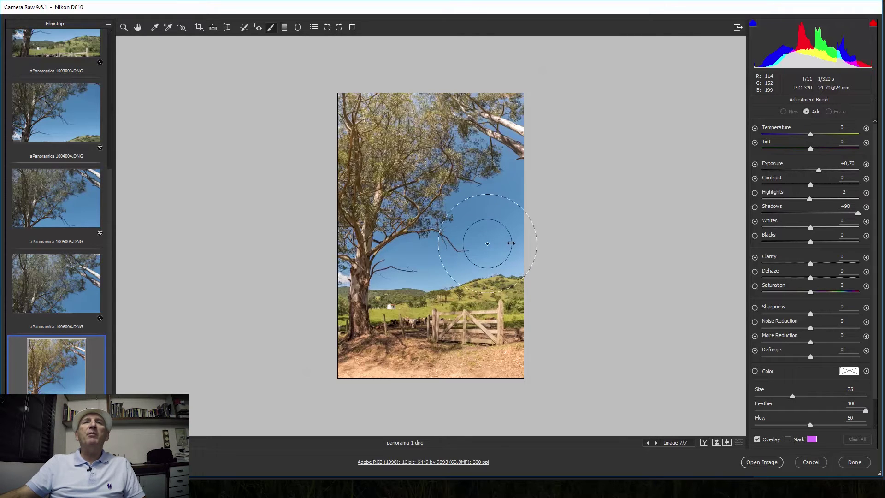
scroll(506, 239, up, 1)
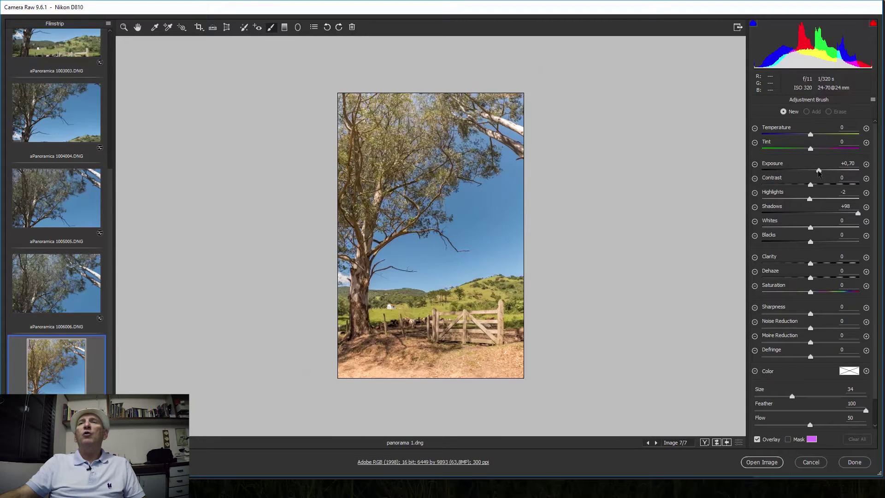
Set exposure +0.70 and shadows +100 with brush size 55, and paint the sky and foliage.
drag(821, 171, 816, 171)
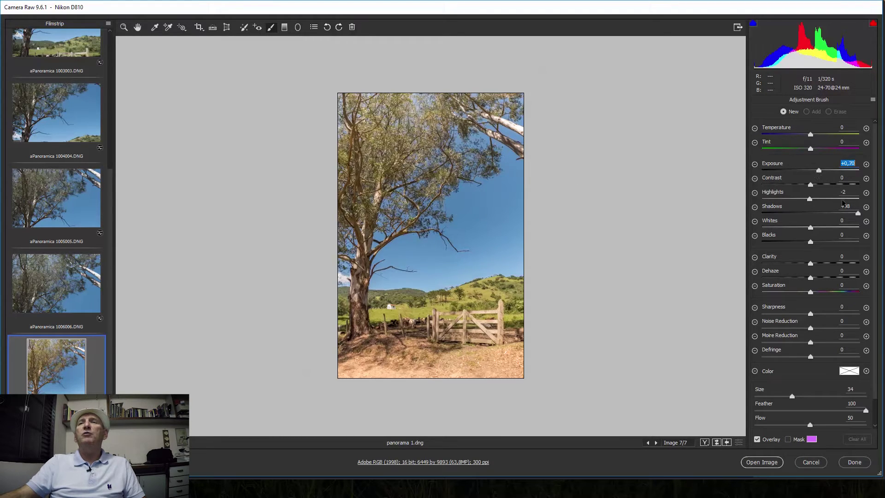
click(858, 213)
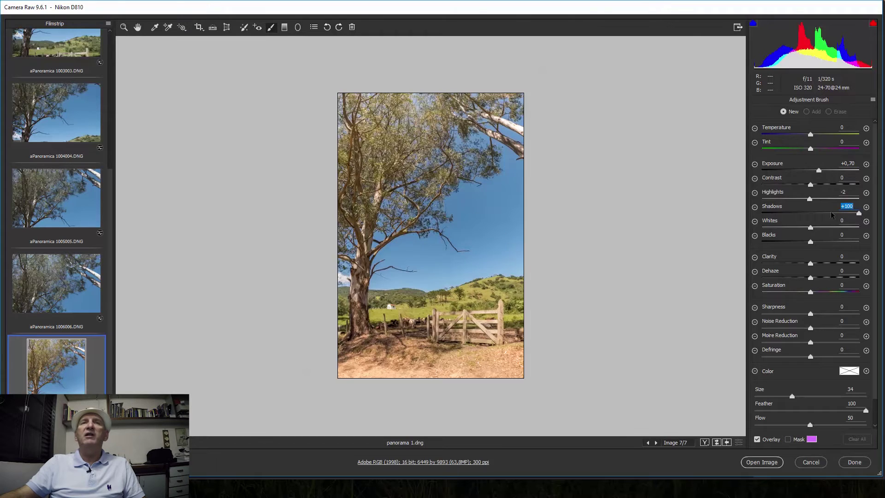
key(bracketright)
key(bracketright)
key(bracketright)
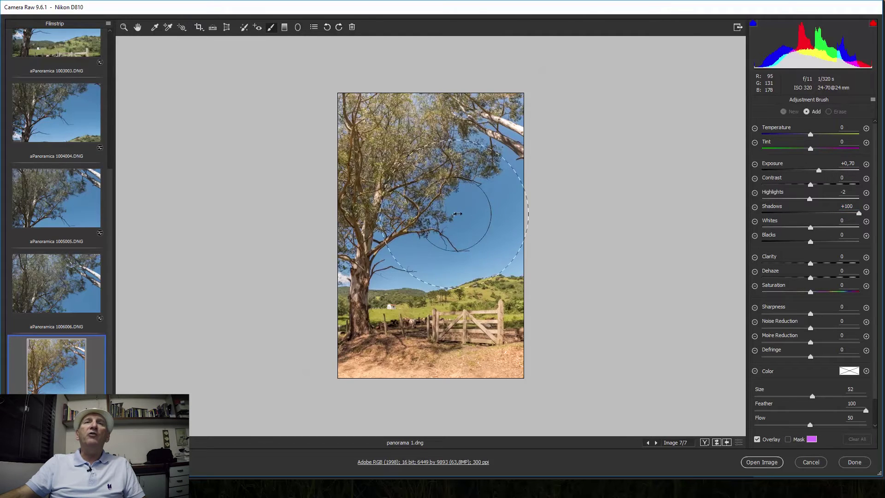
key(bracketright)
mouse_move(451, 218)
mouse_down()
mouse_move(420, 231)
mouse_move(474, 137)
mouse_move(477, 145)
mouse_up()
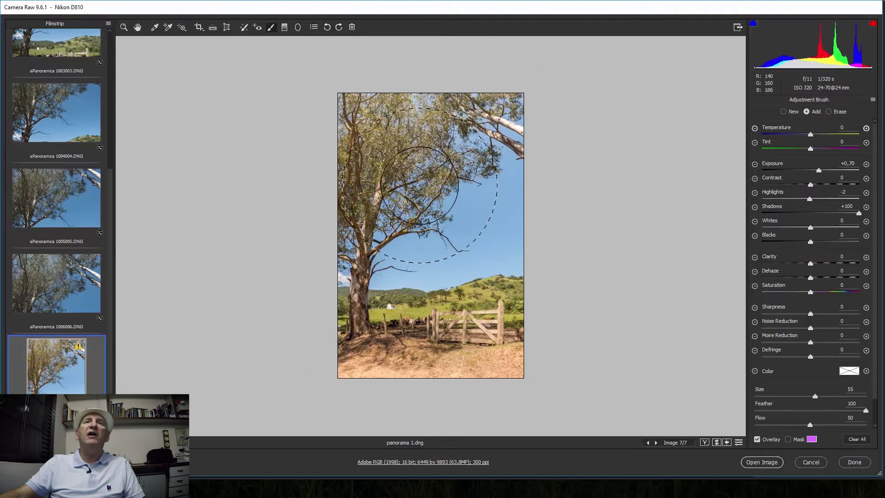
drag(484, 208, 515, 194)
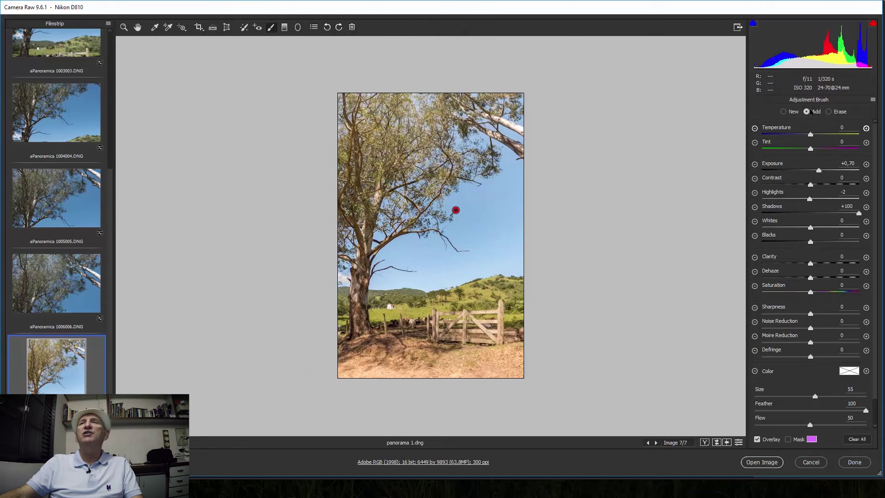
Create a new darkening brush with lowered exposure and neutral shadows, painting the top foliage and bottom ground.
click(783, 111)
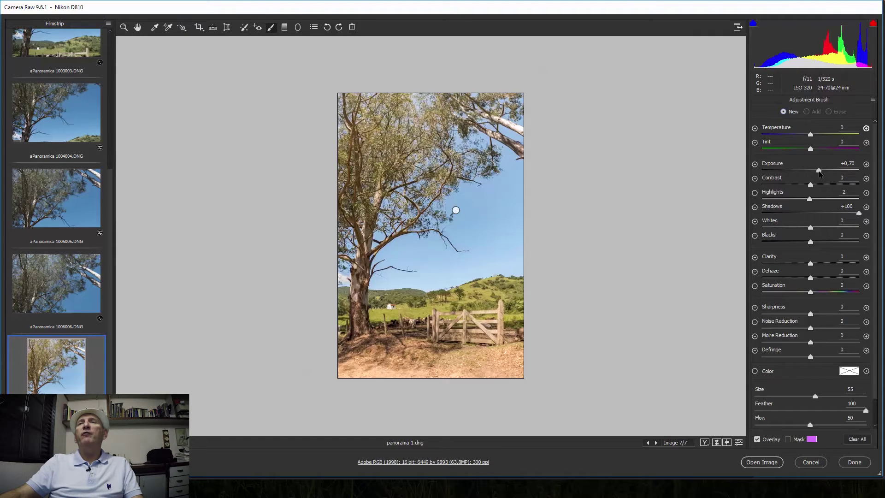
drag(819, 170, 798, 170)
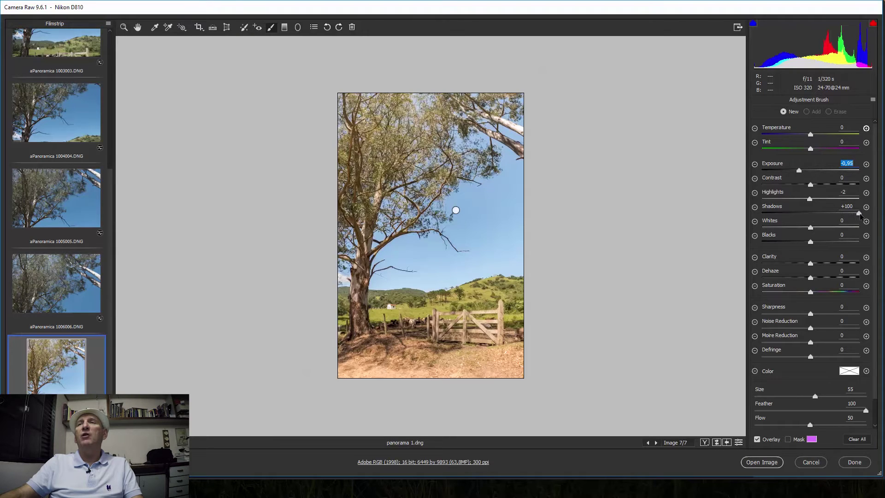
drag(860, 213, 811, 213)
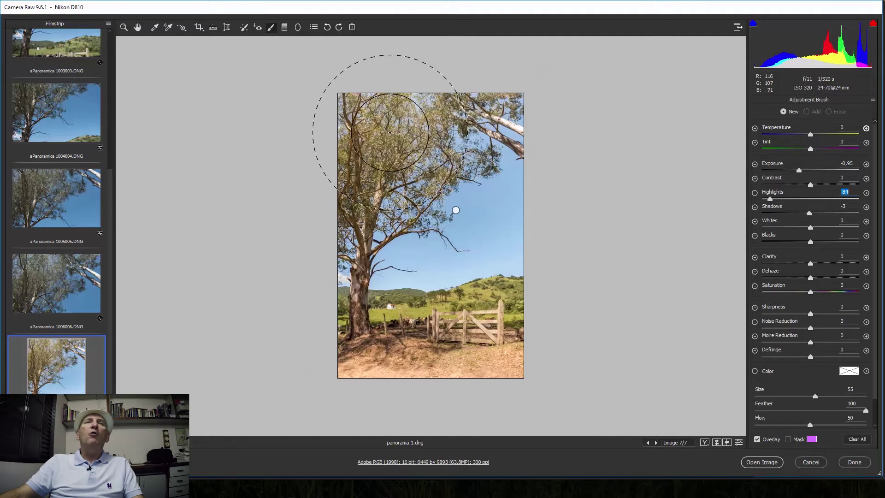
click(397, 127)
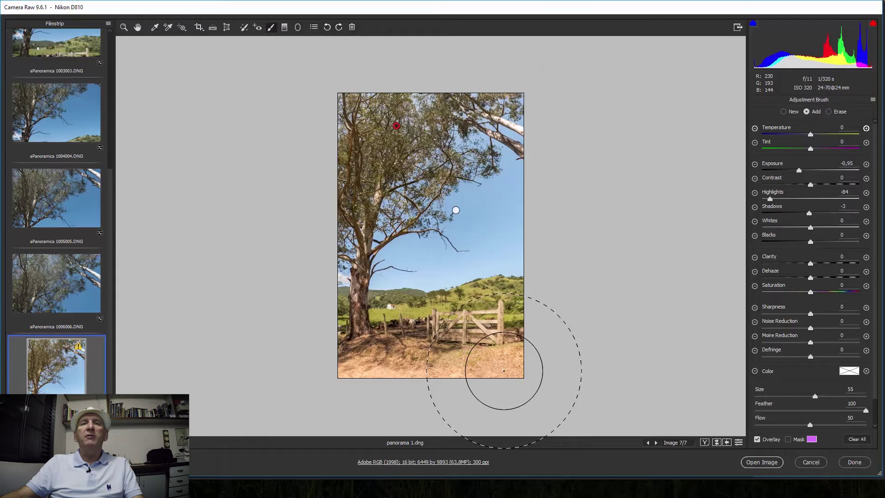
drag(484, 359, 392, 391)
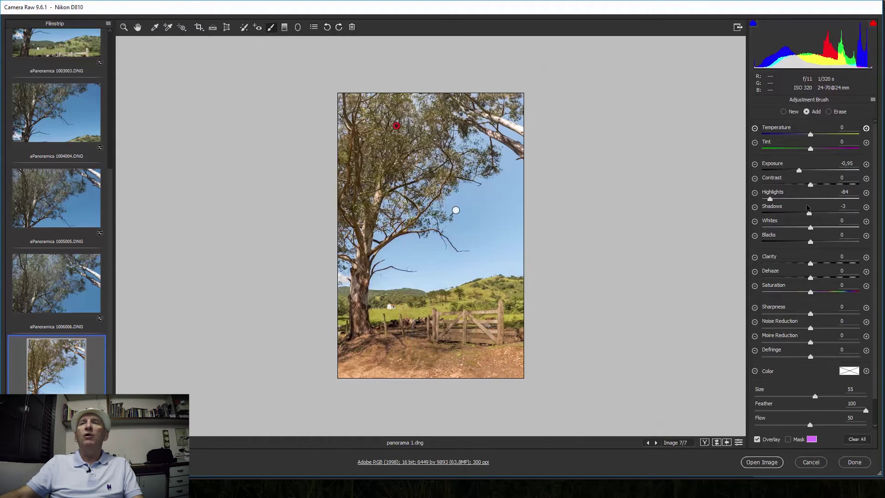
Ease the darkening to about exposure -0.65 and return to the basic settings.
drag(799, 170, 803, 170)
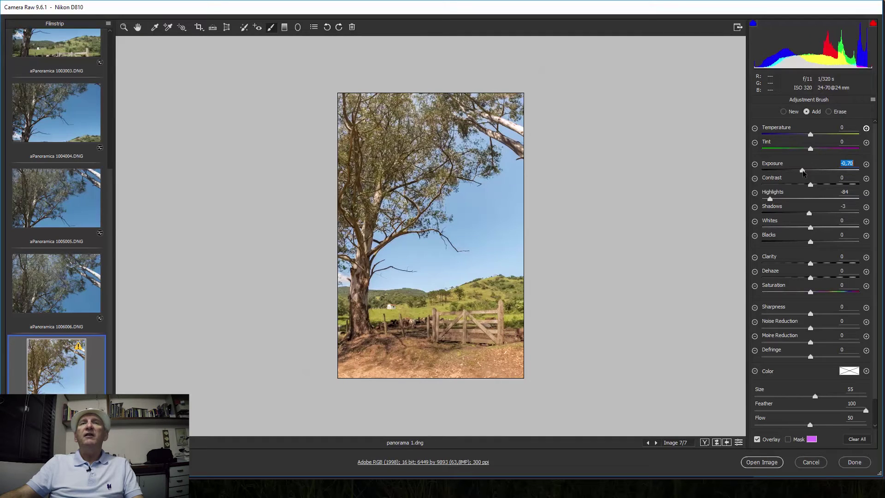
drag(802, 170, 802, 170)
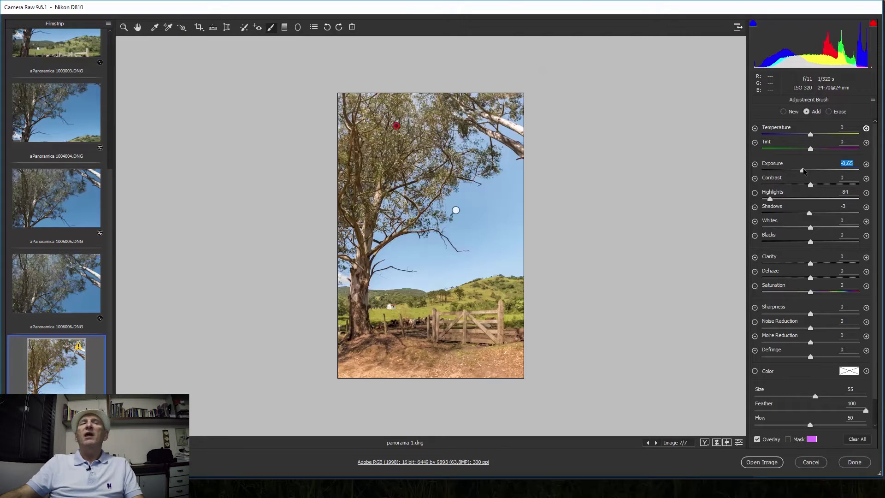
click(137, 28)
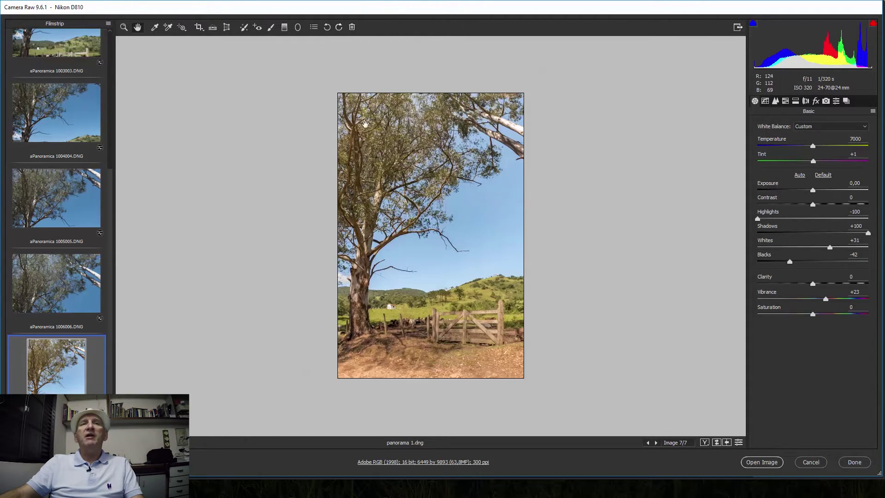
Add a -19 Post Crop Vignette (Highlight Priority) and open the panorama in Photoshop.
click(817, 102)
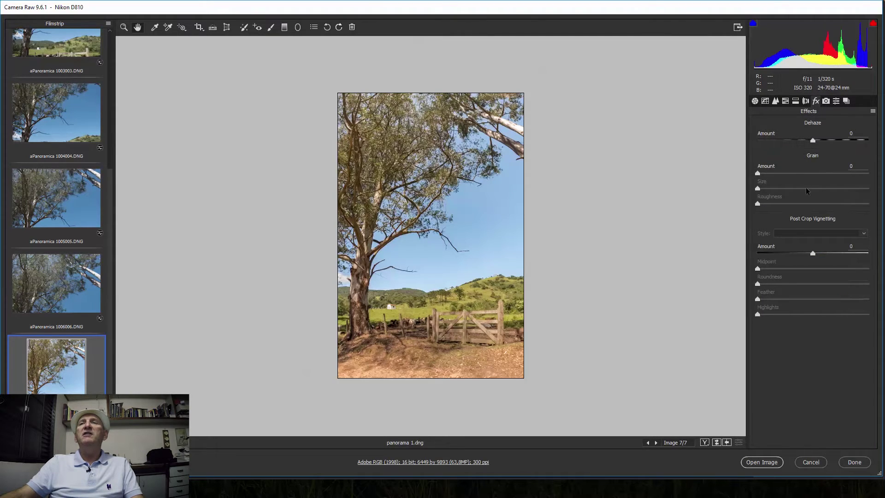
mouse_move(813, 254)
mouse_down()
mouse_move(735, 255)
mouse_move(802, 253)
mouse_up()
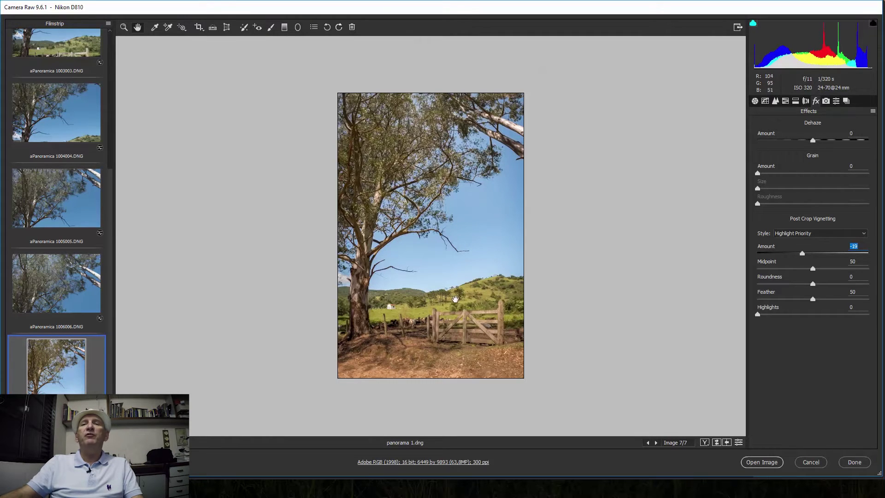
click(761, 462)
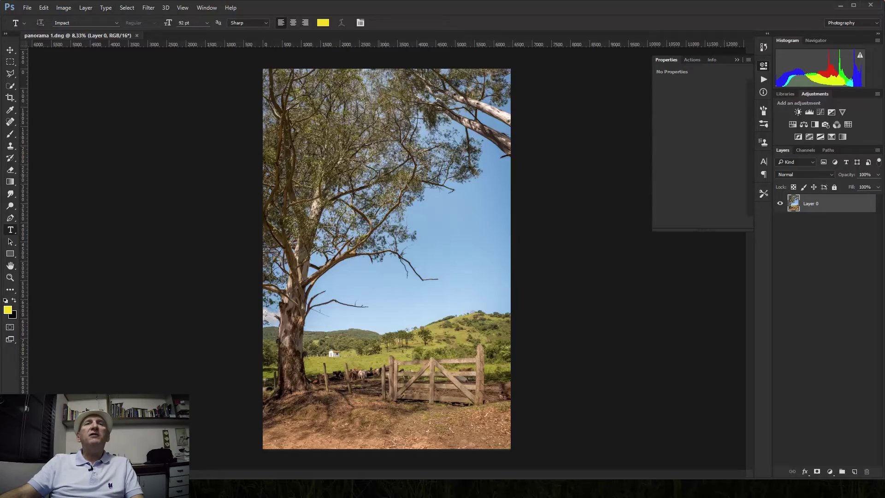
Zoom in on the tree's upper branches to inspect detail, then fit the panorama on screen.
click(11, 277)
click(404, 198)
click(404, 198)
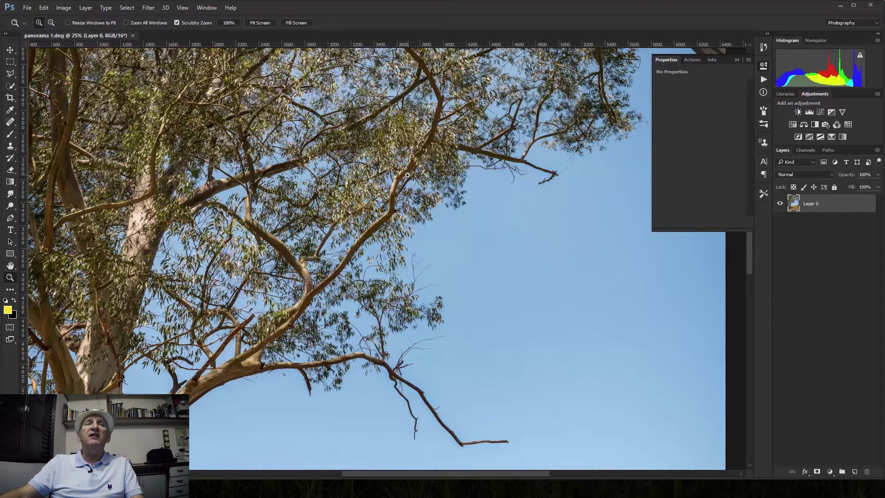
click(446, 165)
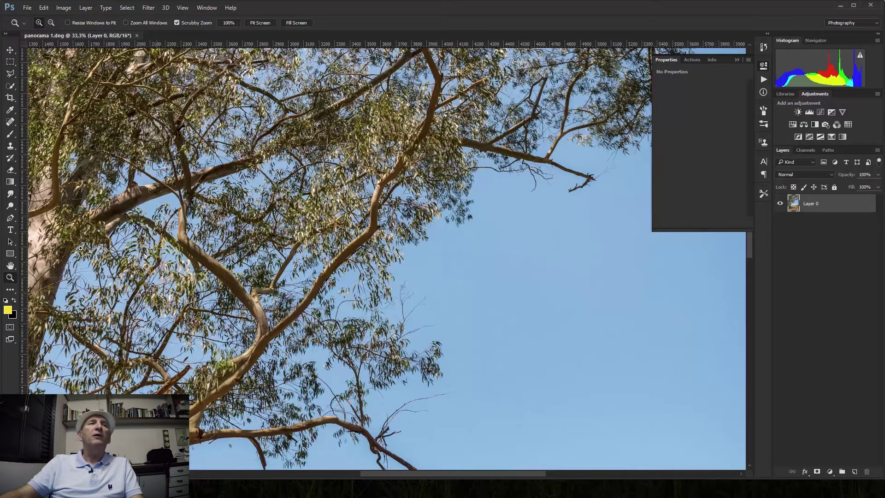
double_click(10, 265)
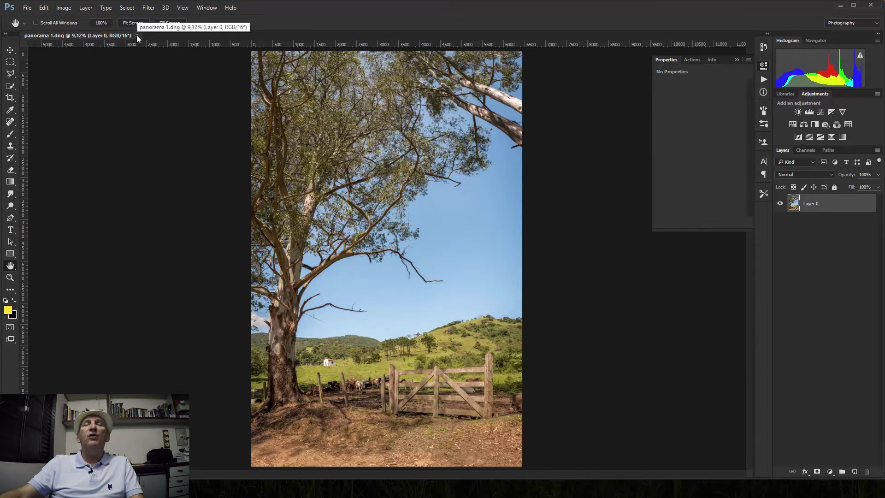
Close the panorama document, discarding unsaved changes.
click(141, 35)
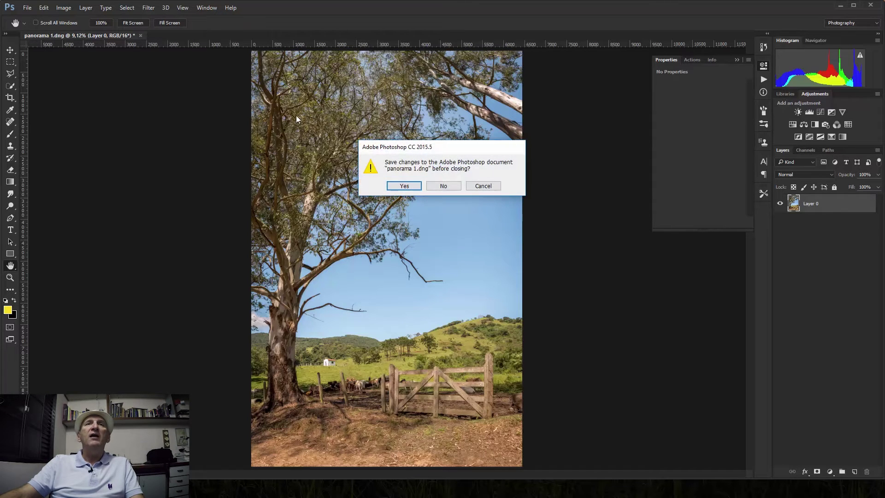
click(443, 186)
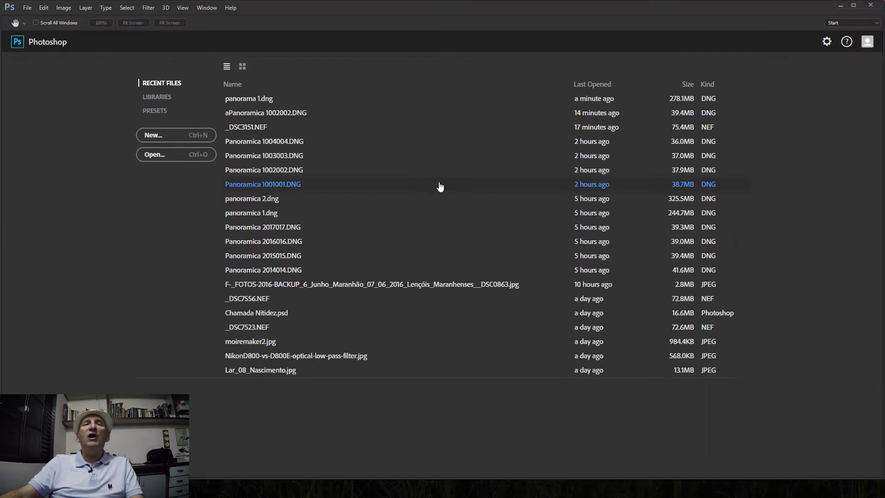
Back in Bridge, preview Panoramica 1001001, 1002002 and 1003003, settling on 1002002.
key(alt+Tab)
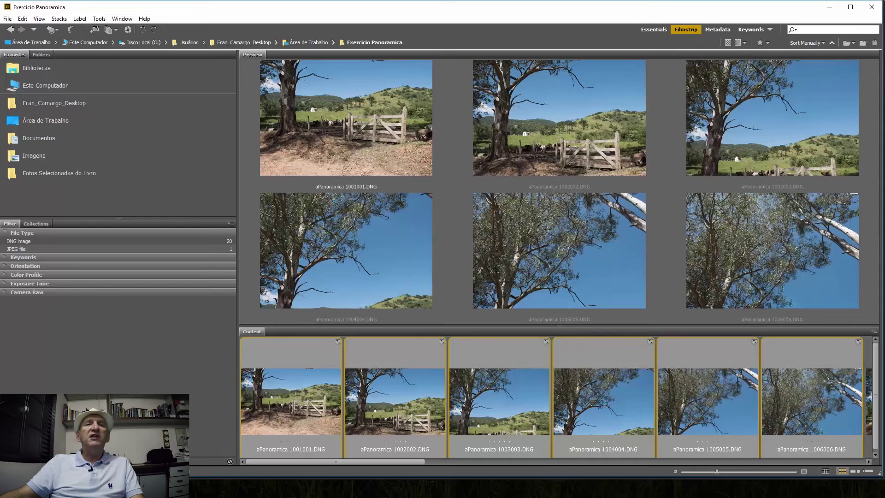
drag(287, 461, 498, 463)
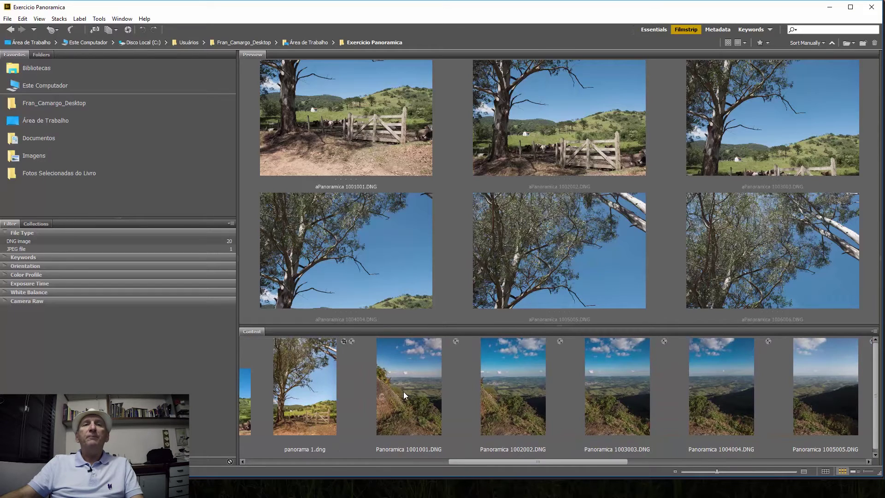
click(403, 392)
click(508, 417)
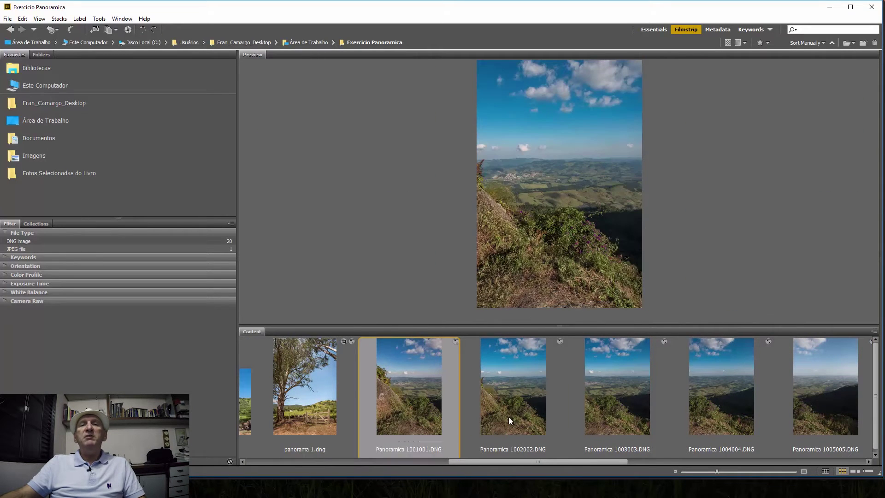
click(614, 421)
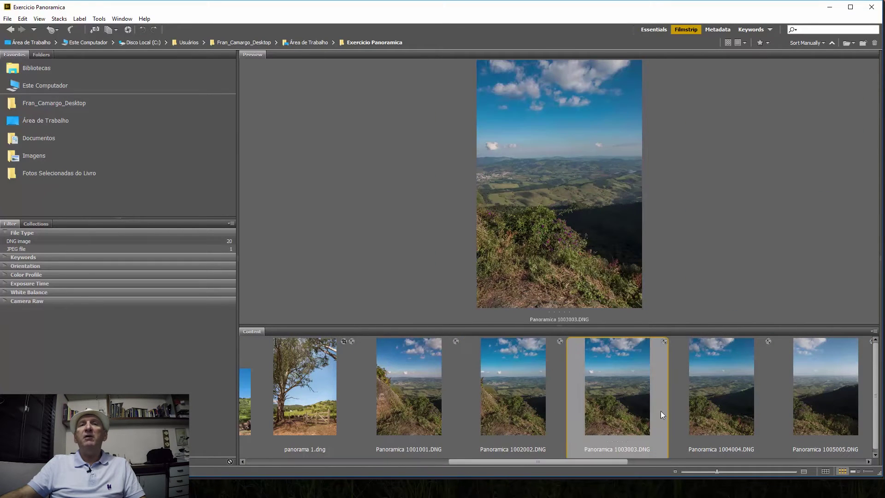
click(415, 401)
click(502, 410)
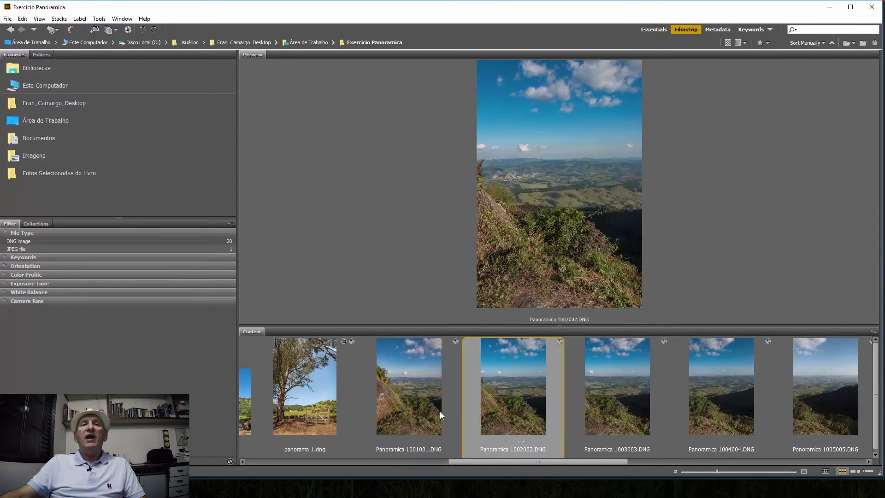
click(418, 404)
click(521, 415)
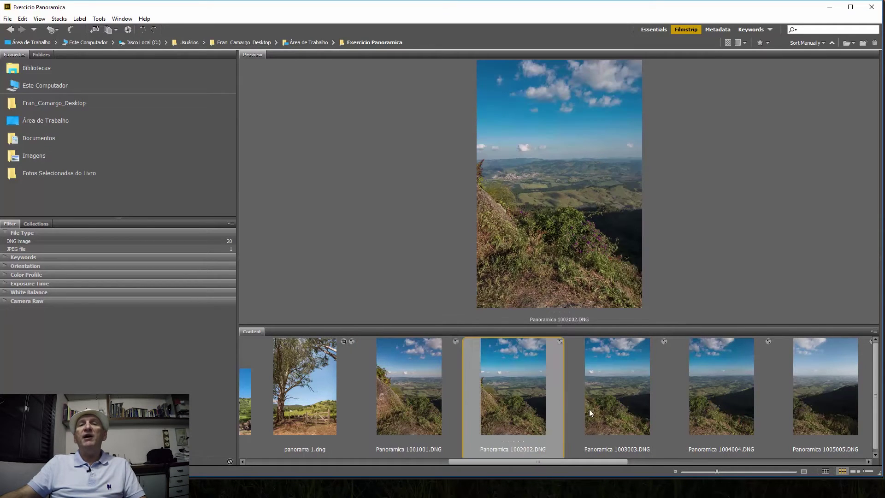
mouse_move(562, 460)
mouse_down()
mouse_move(667, 455)
mouse_move(615, 455)
mouse_up()
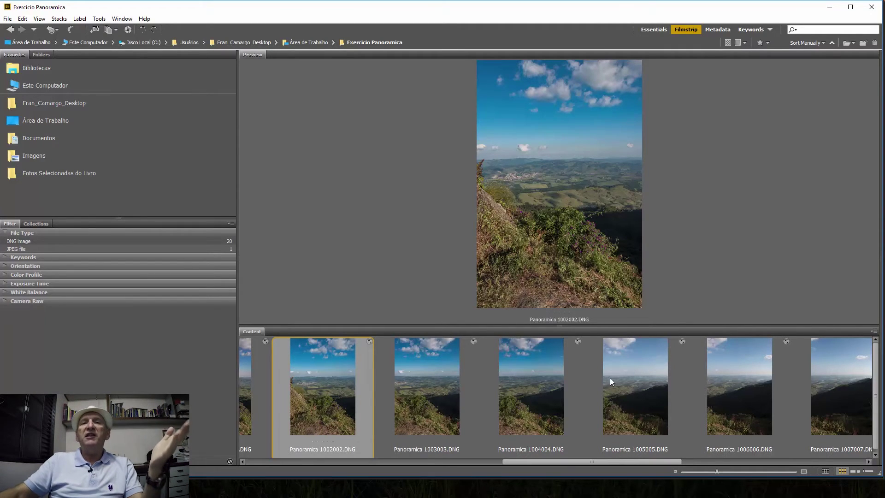
drag(572, 462, 731, 461)
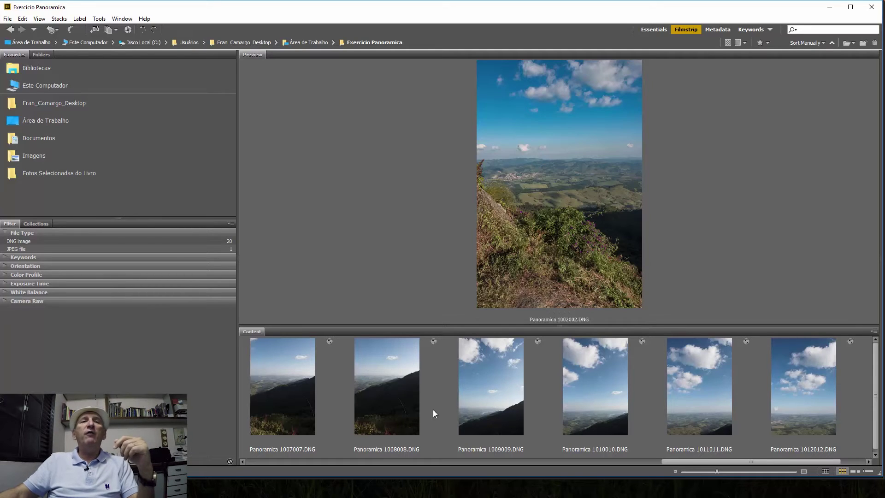
drag(753, 461, 548, 461)
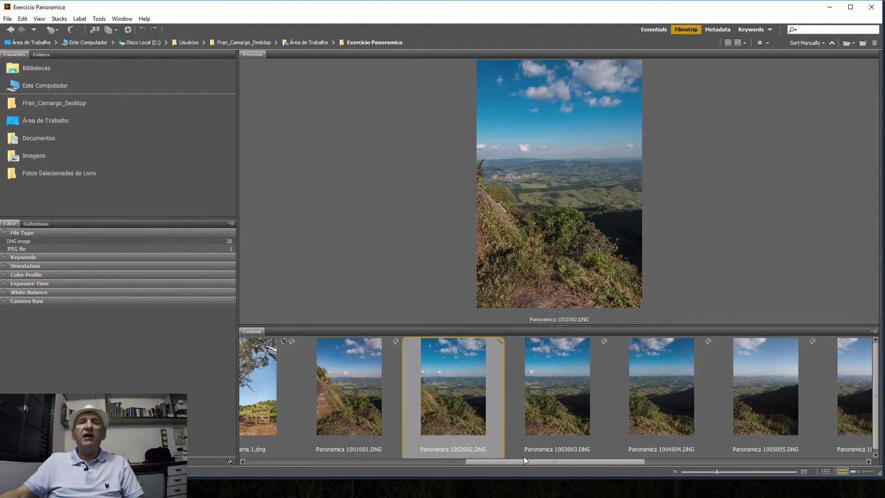
drag(525, 460, 777, 456)
Select Panoramica 1001001–1013013, open them in Camera Raw (Ctrl+R) and select all 13.
shift+click(802, 415)
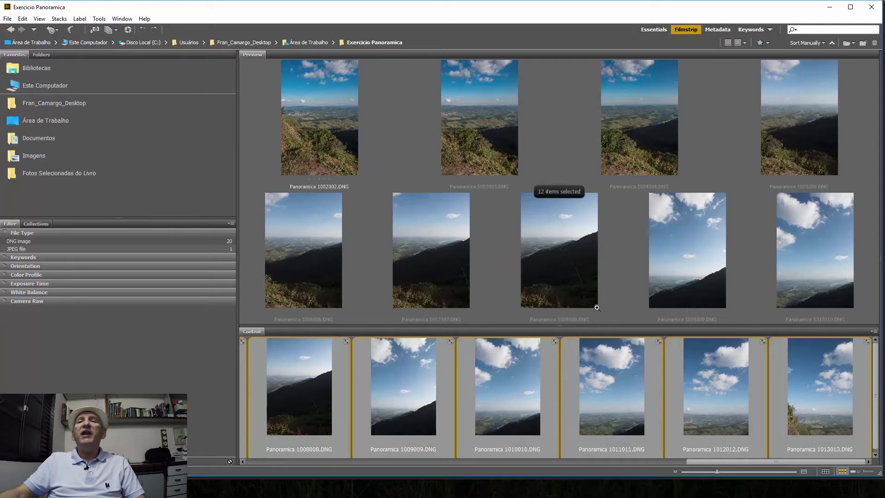
drag(717, 461, 503, 456)
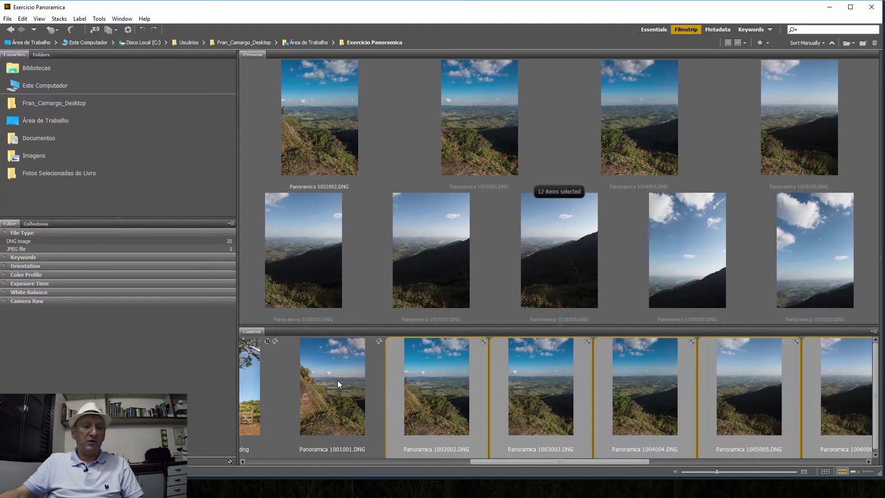
ctrl+click(344, 382)
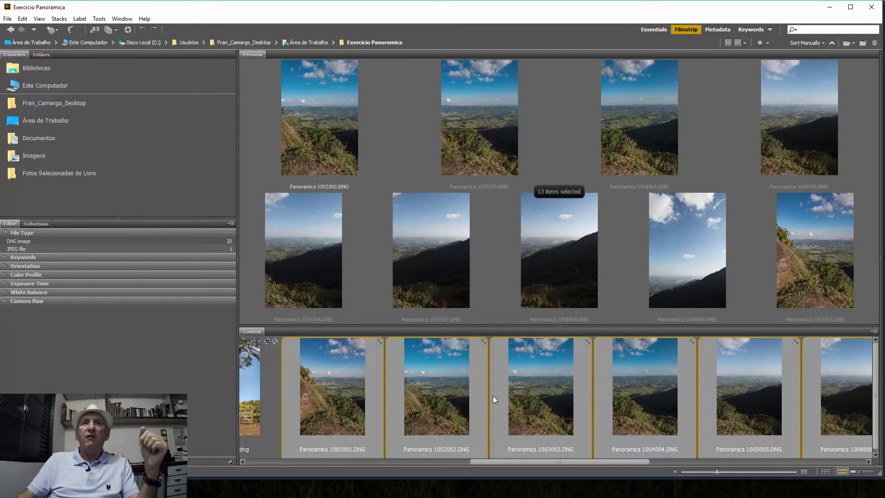
key(ctrl+r)
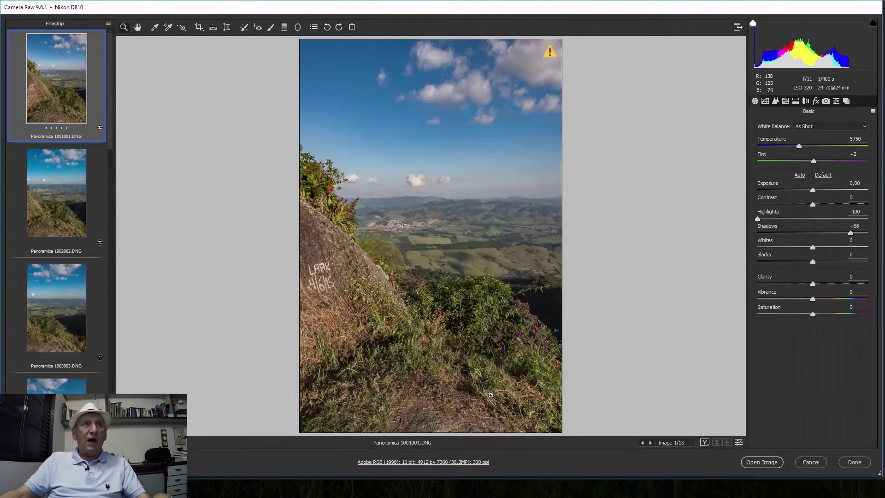
key(ctrl+a)
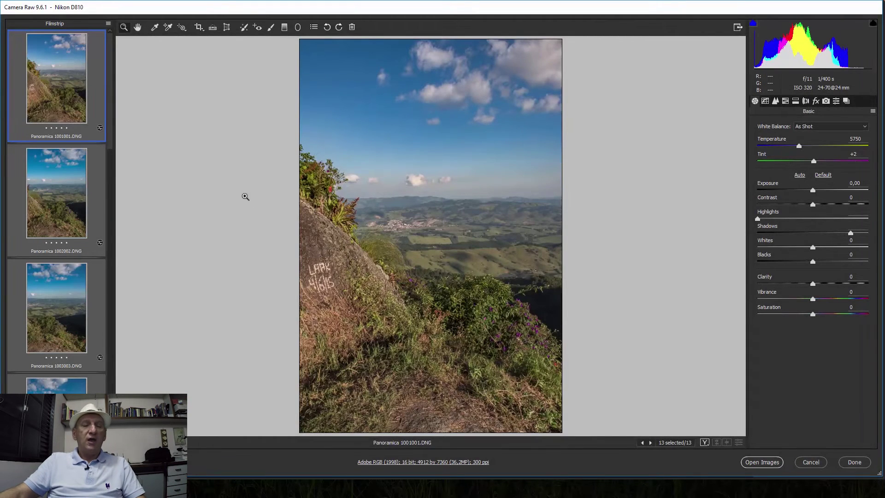
click(108, 24)
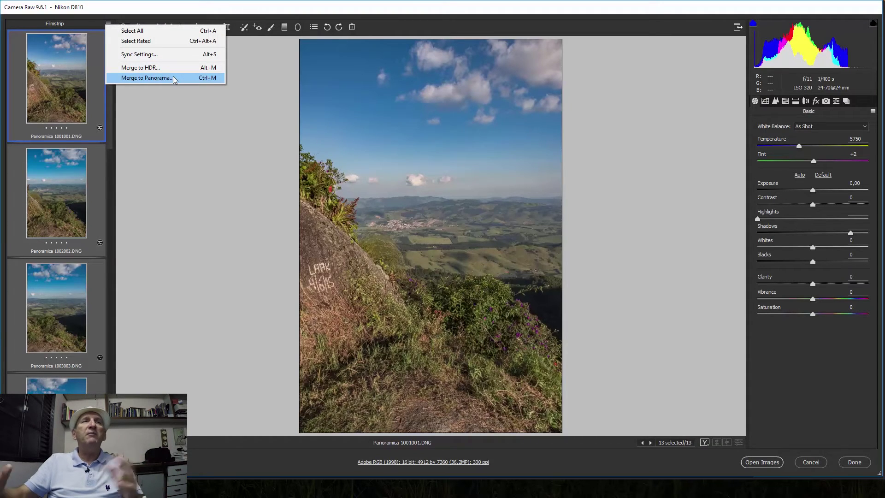
Merge the 13 selected shots to a panorama preview, moving the progress dialog aside.
click(198, 82)
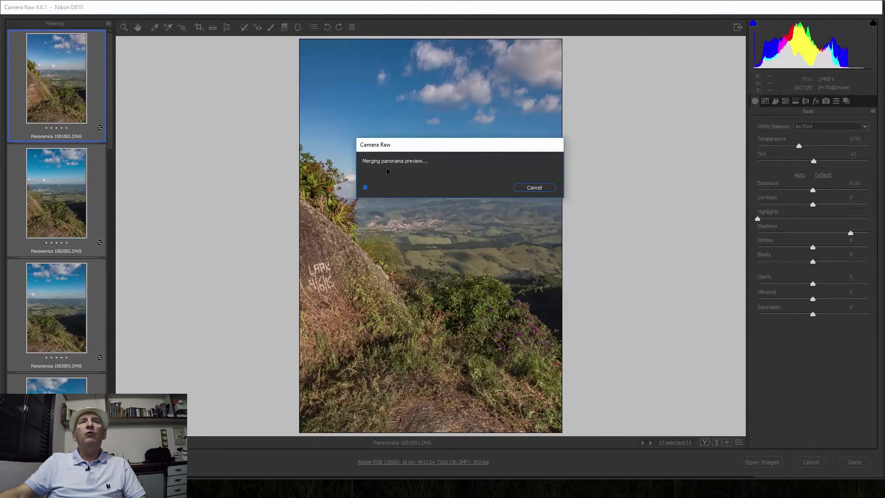
drag(412, 147, 376, 119)
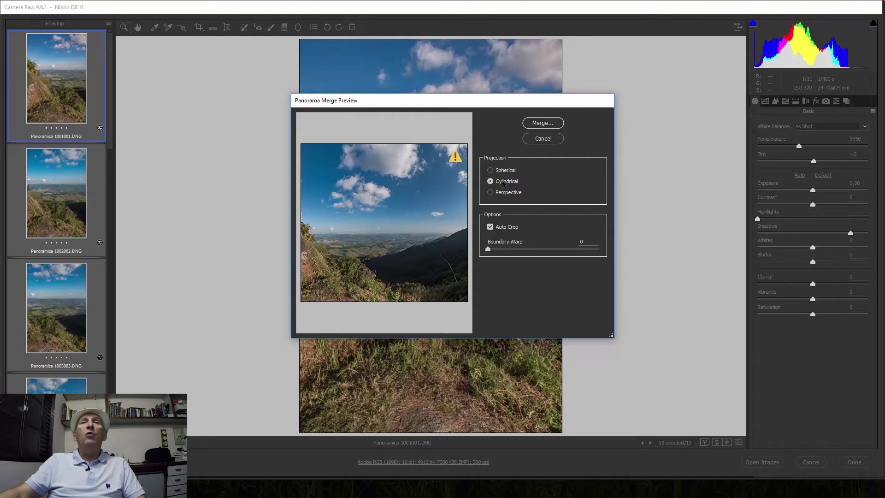
Choose Spherical projection, check the uncropped edges, keep Auto Crop on and merge.
click(490, 170)
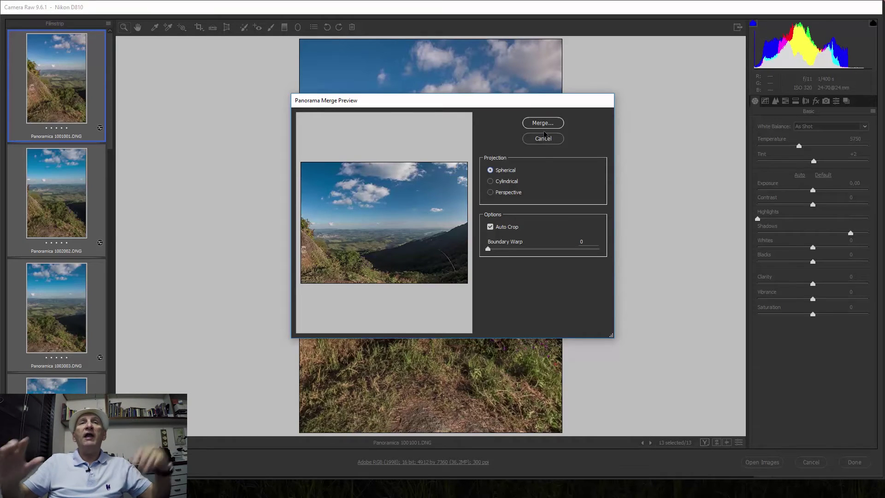
click(490, 227)
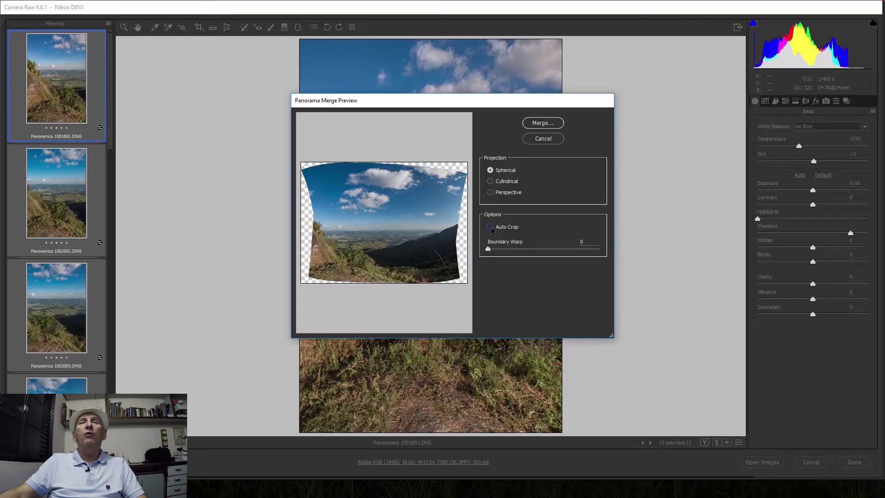
click(490, 227)
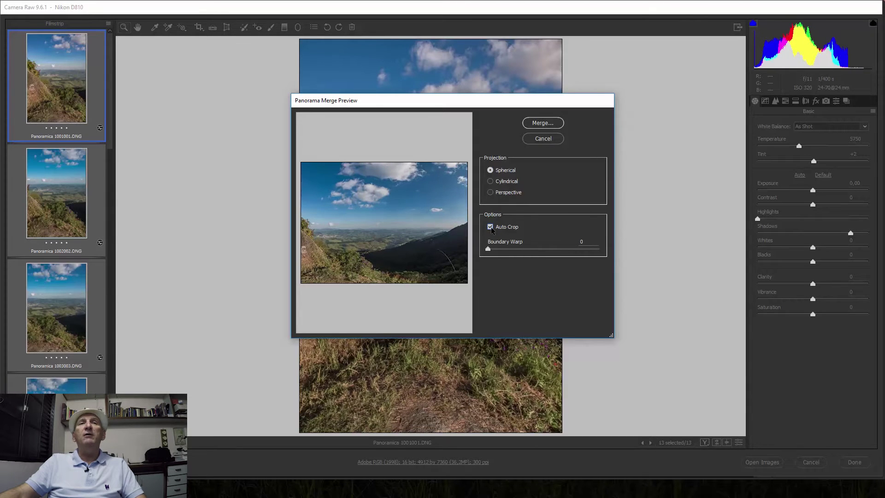
click(543, 123)
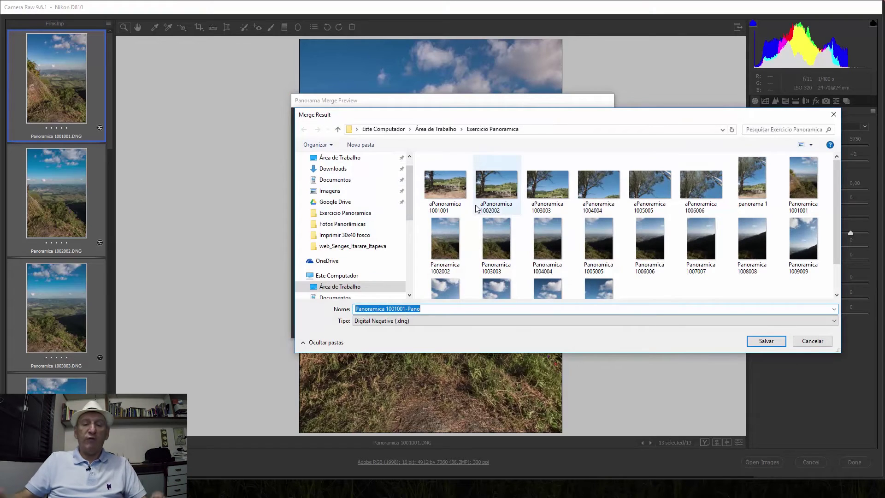
text(pa)
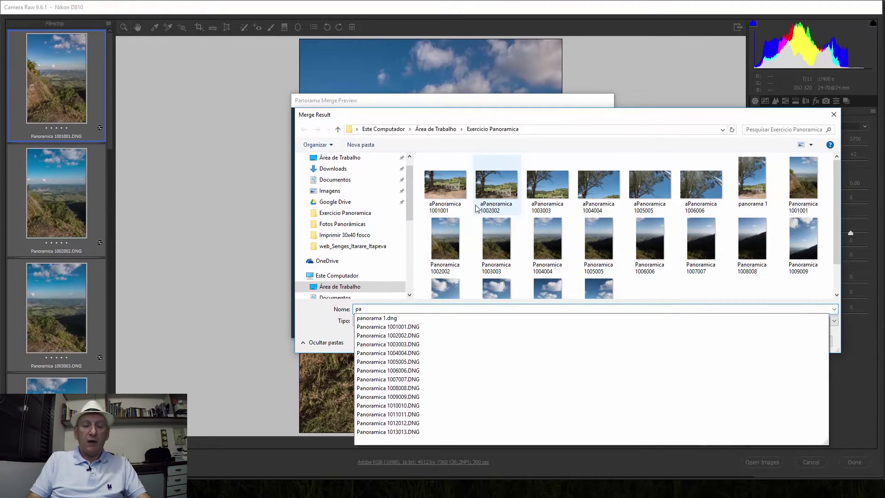
text(norama 2)
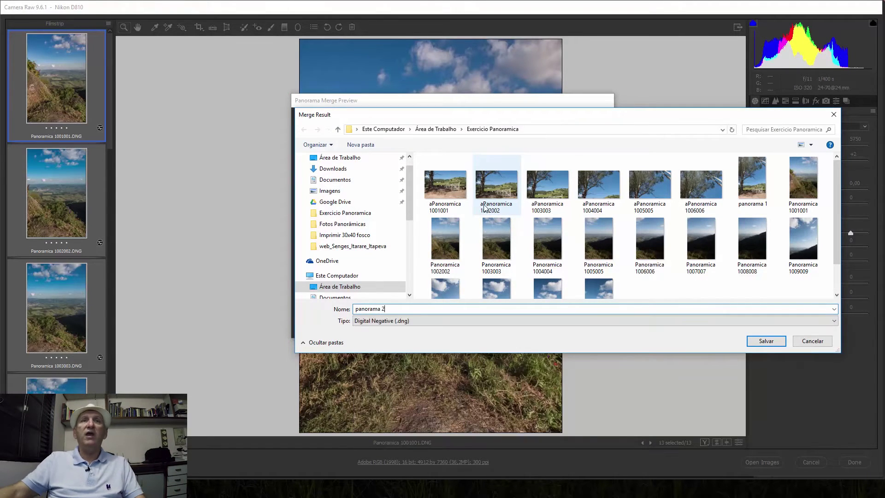
Save the merged result as panorama 2.dng.
click(766, 341)
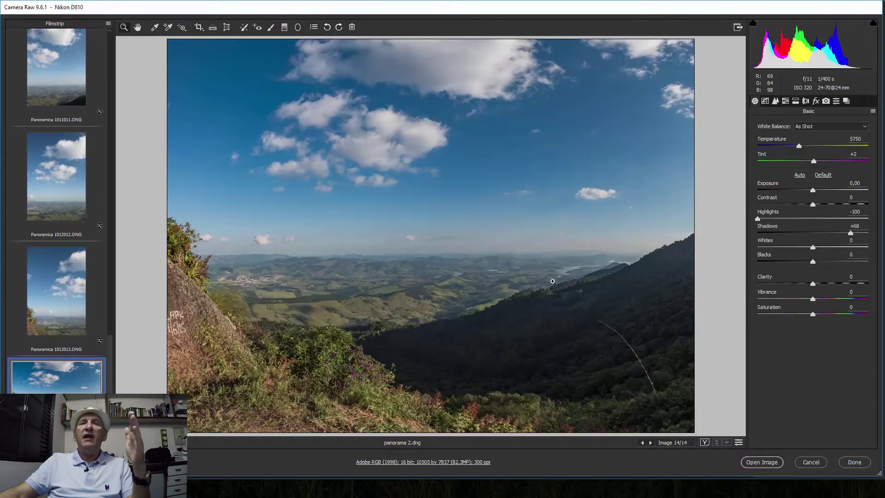
With a size-15 Adjustment Brush with raised shadows, paint over the shaded forested hillside.
click(271, 28)
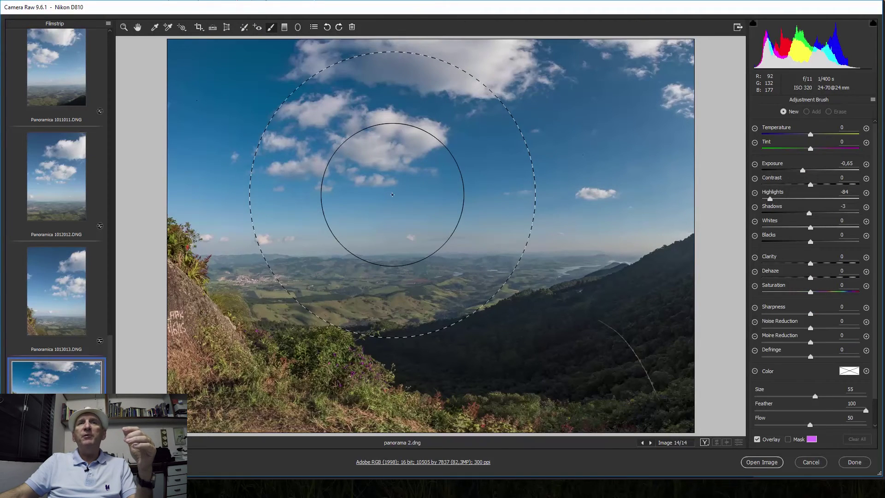
key(bracketleft)
key(bracketleft)
key(bracketleft)
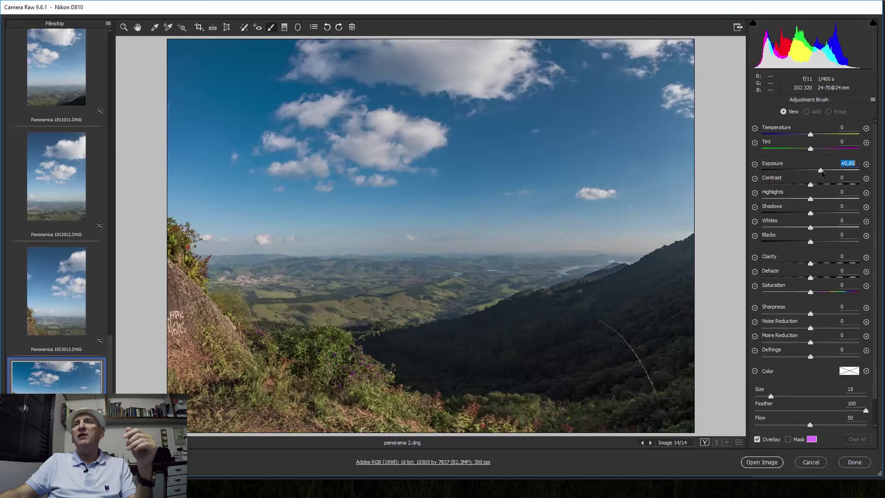
drag(810, 213, 827, 214)
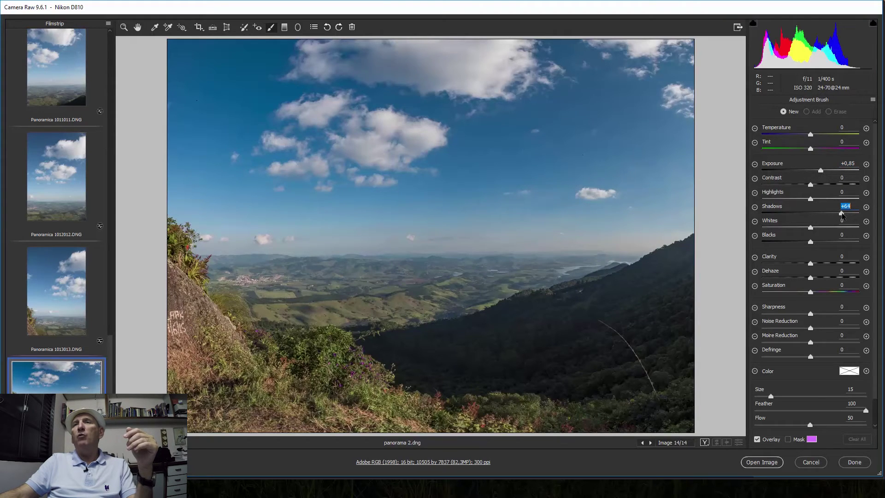
click(486, 344)
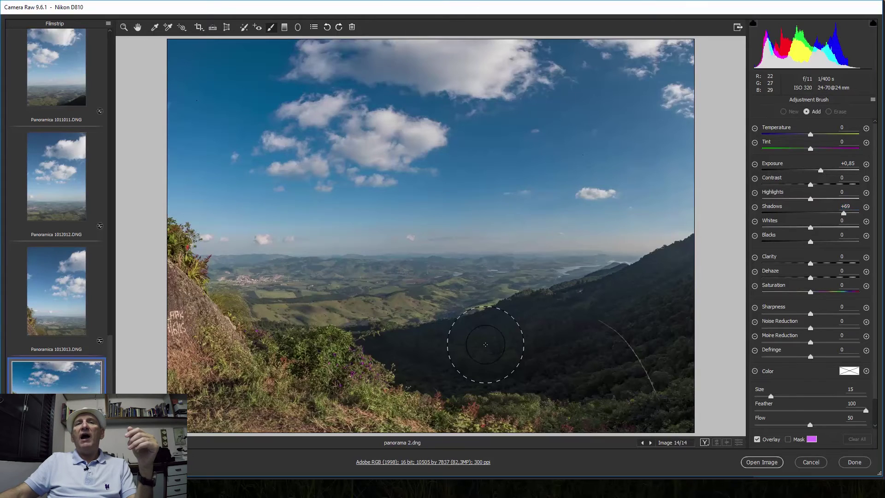
mouse_move(401, 346)
mouse_down()
mouse_move(674, 287)
mouse_move(657, 363)
mouse_move(525, 376)
mouse_move(402, 357)
mouse_up()
scroll(403, 352, down, 4)
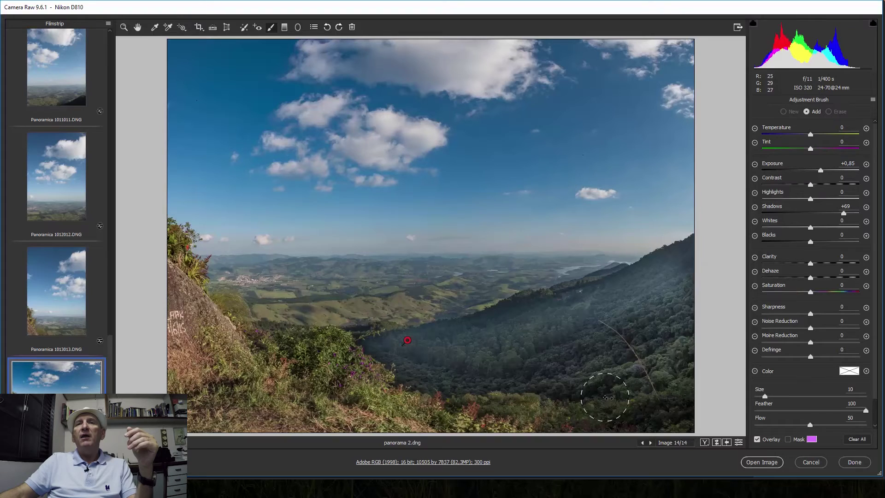
scroll(712, 287, up, 4)
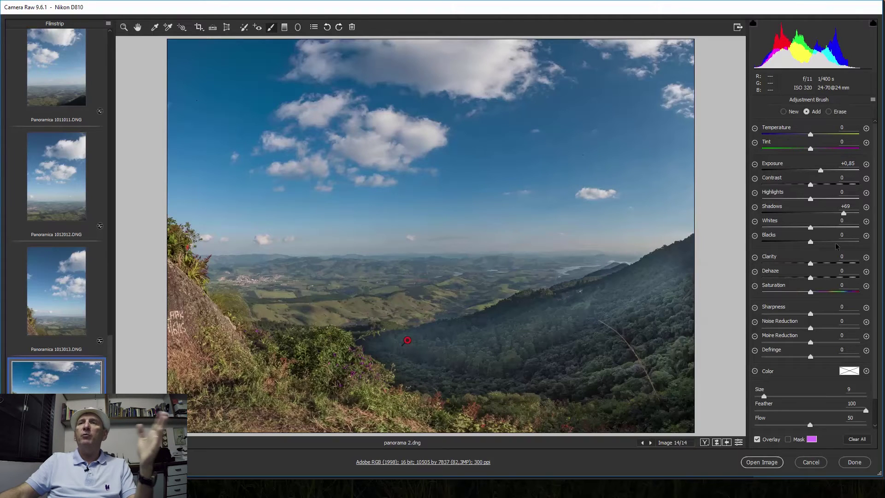
Refine the brushed area to exposure +0.70, shadows +59, contrast +54 and return to global edits.
drag(821, 171, 815, 170)
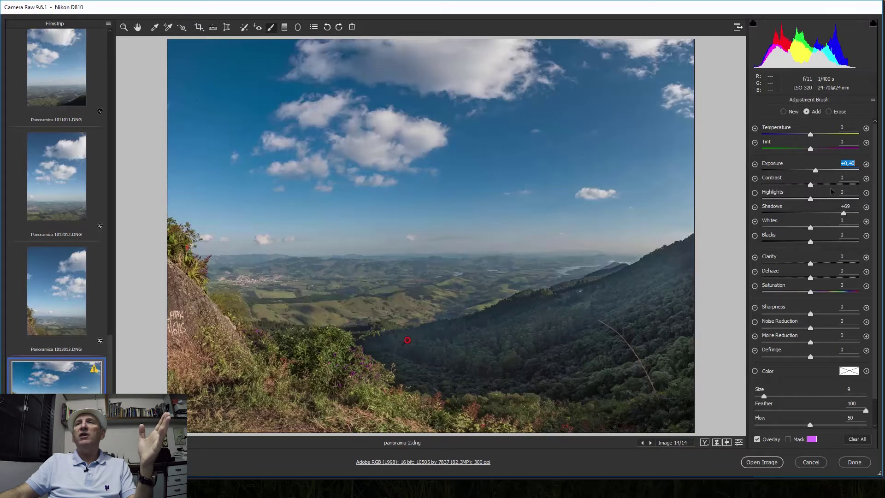
drag(843, 213, 839, 213)
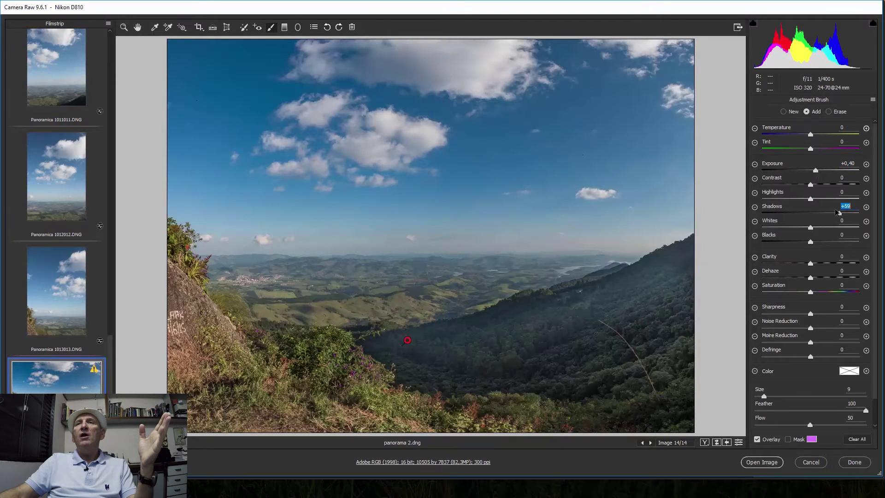
mouse_move(814, 170)
mouse_down()
mouse_move(827, 185)
mouse_move(820, 170)
mouse_up()
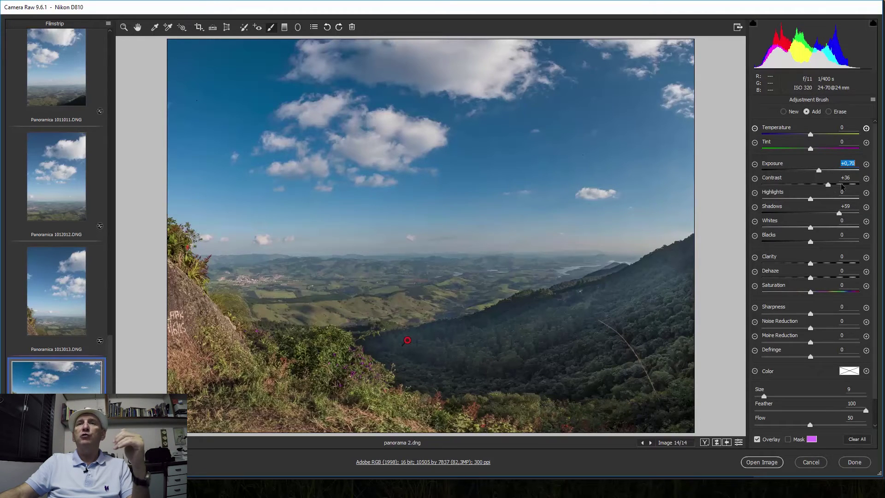
drag(828, 184, 841, 184)
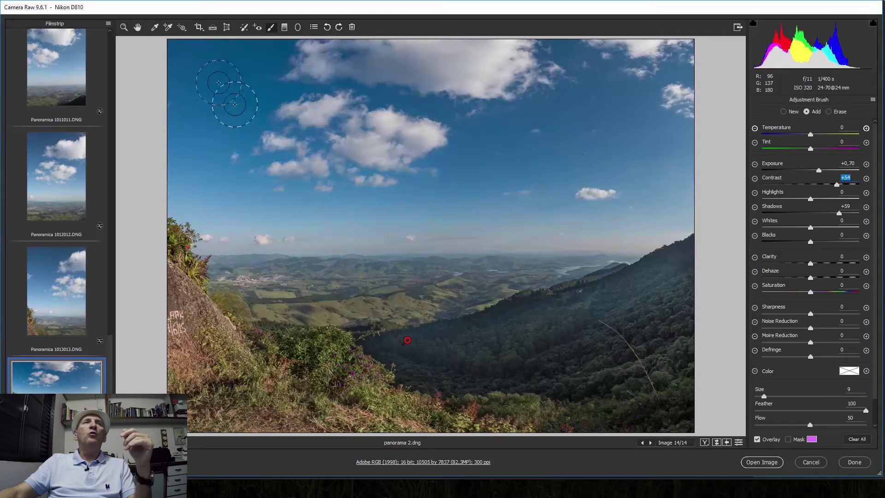
click(137, 27)
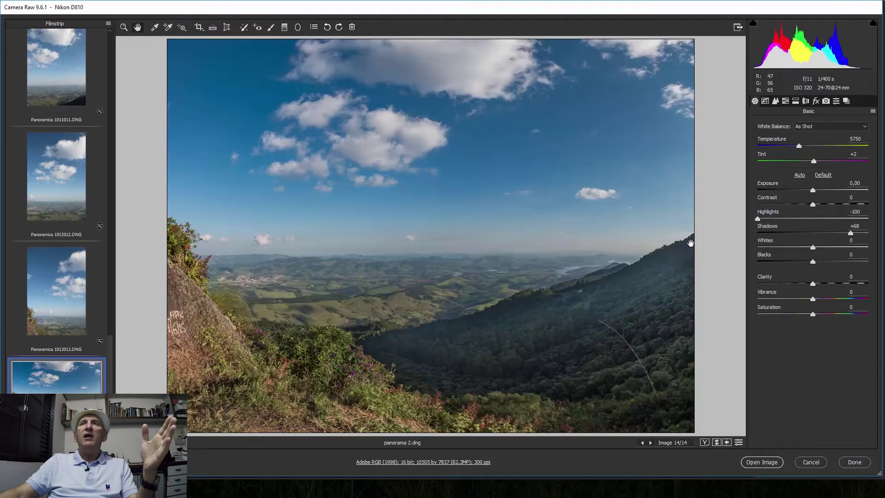
Test the Dehaze slider at both extremes, settle on +51 and return to Basic settings.
click(816, 101)
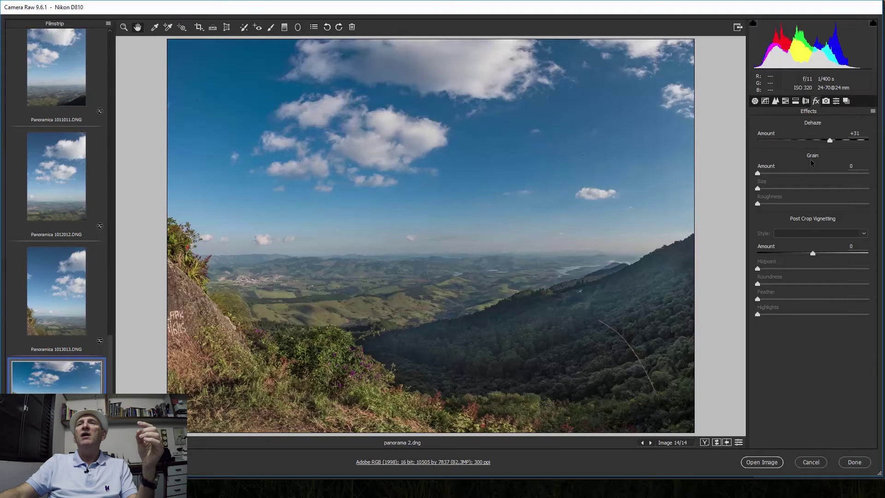
drag(829, 140, 778, 141)
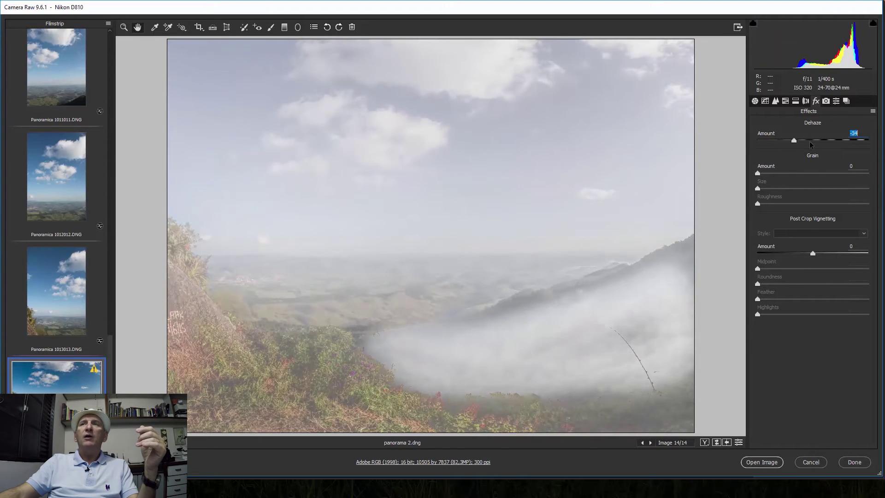
mouse_move(779, 140)
mouse_down()
mouse_move(861, 141)
mouse_move(816, 140)
mouse_up()
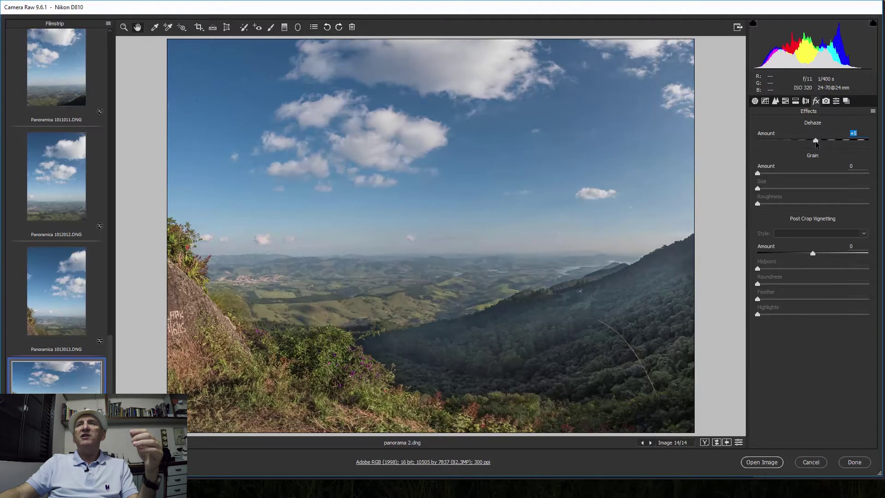
drag(814, 141, 841, 141)
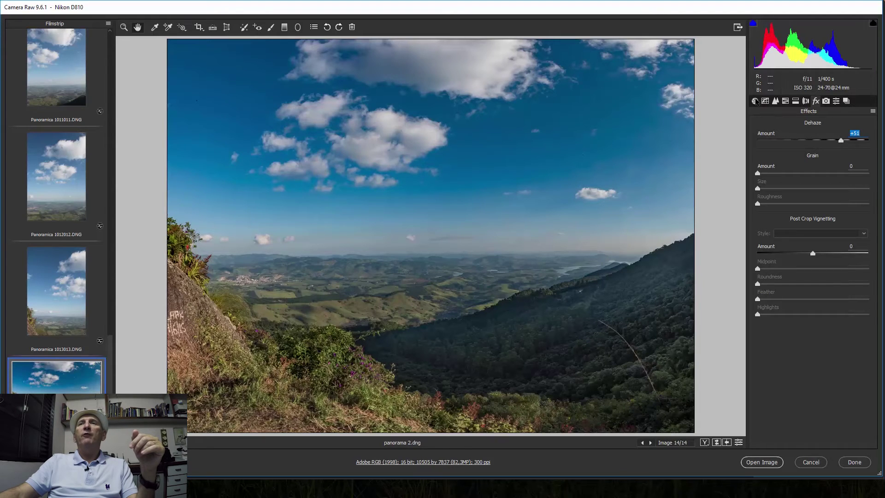
click(755, 101)
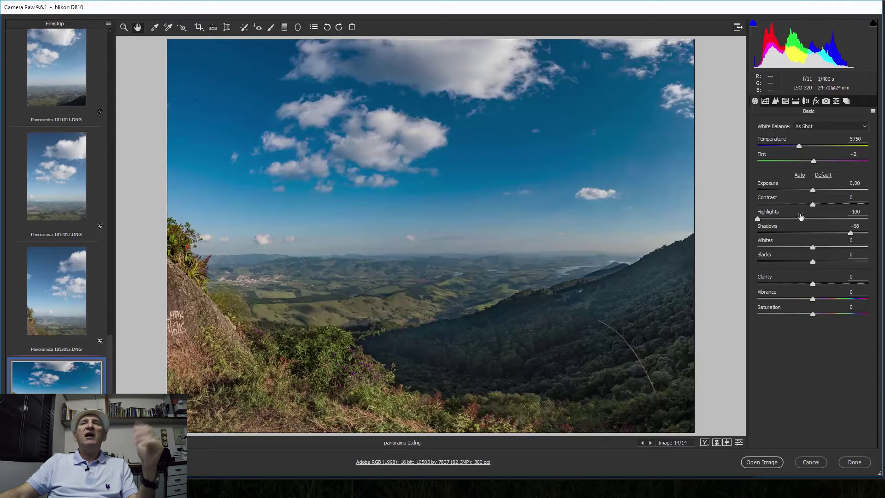
Set Exposure +0.40, Vibrance +25, Temperature 6700 and open the panorama in Photoshop.
drag(813, 190, 818, 190)
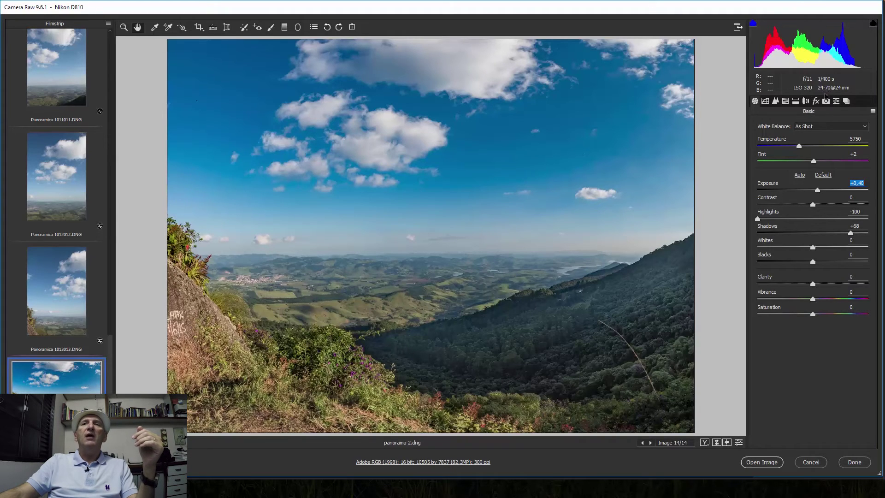
click(828, 299)
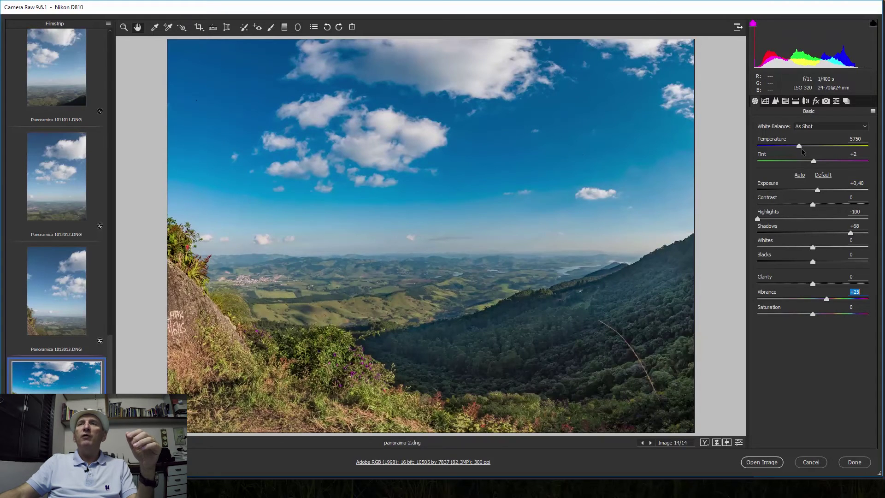
click(802, 147)
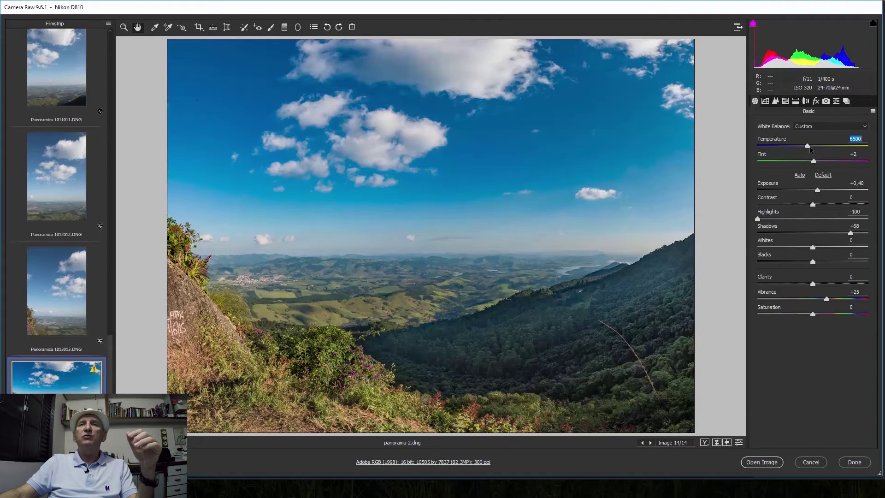
drag(806, 146, 811, 145)
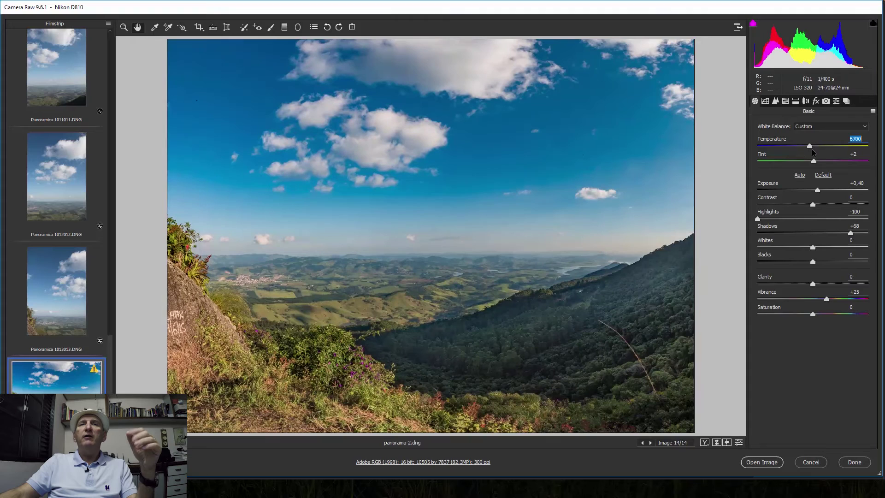
click(762, 462)
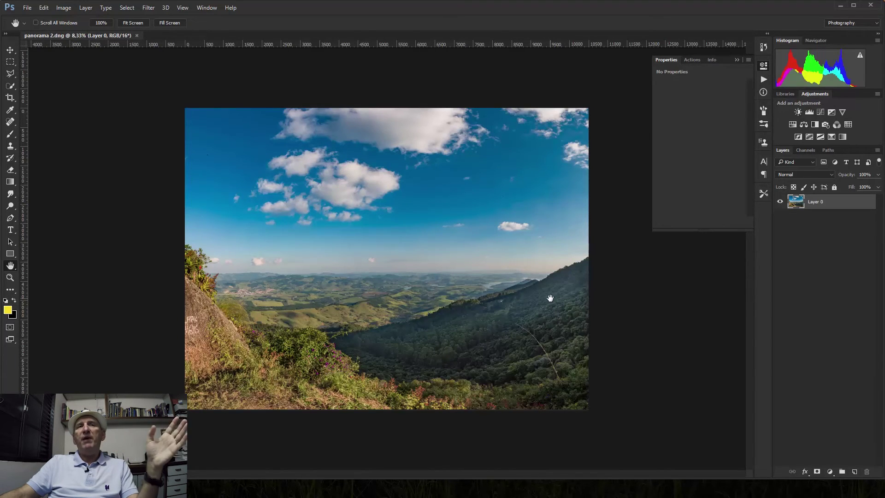
Activate the Crop tool so a crop boundary surrounds the opened mountain panorama.
click(11, 98)
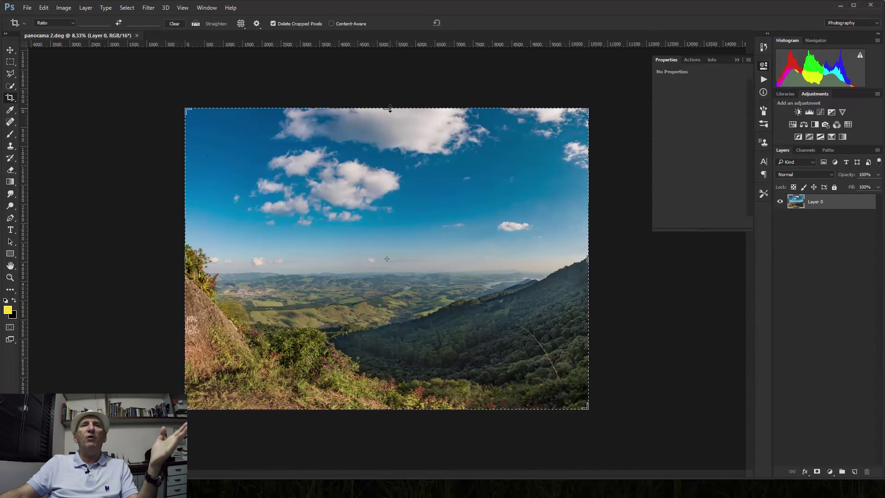
Crop the panorama by bringing the top edge down into the sky and the left and right edges inward.
drag(388, 109, 390, 144)
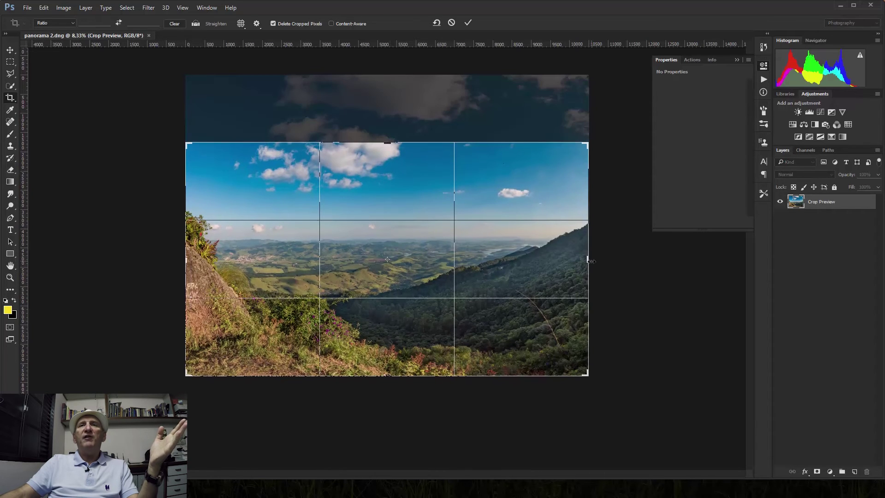
drag(587, 259, 582, 259)
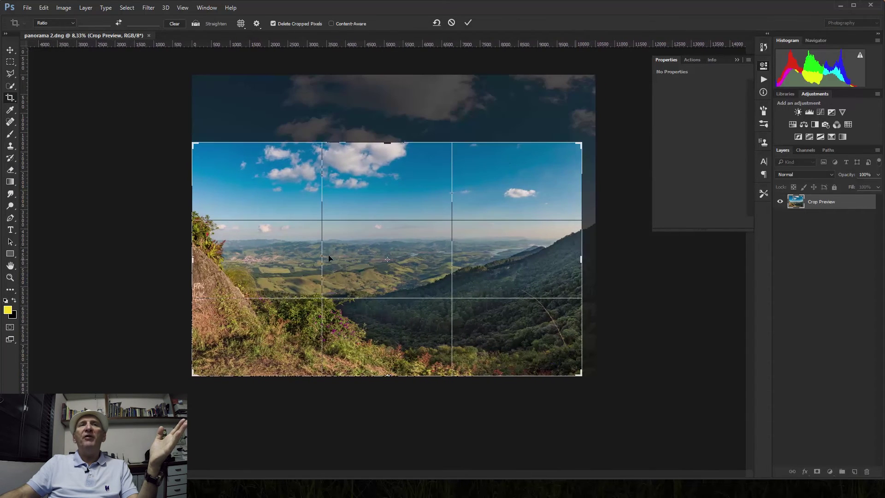
drag(193, 261, 197, 262)
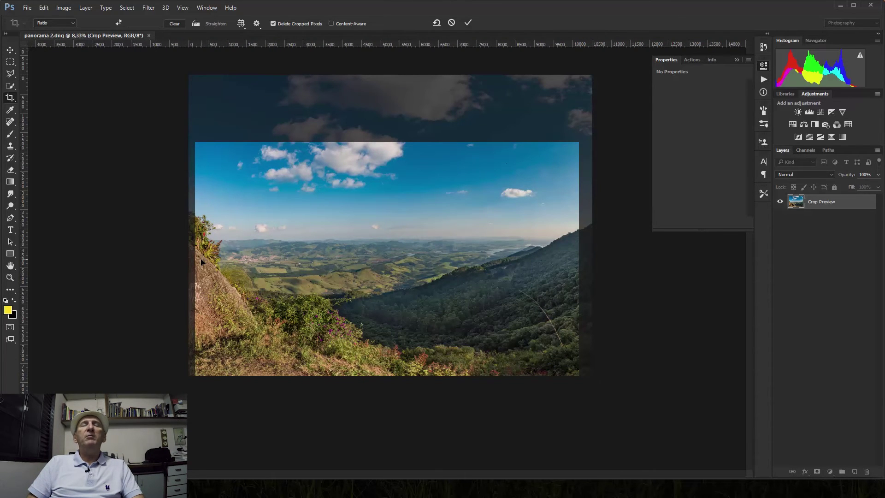
key(Return)
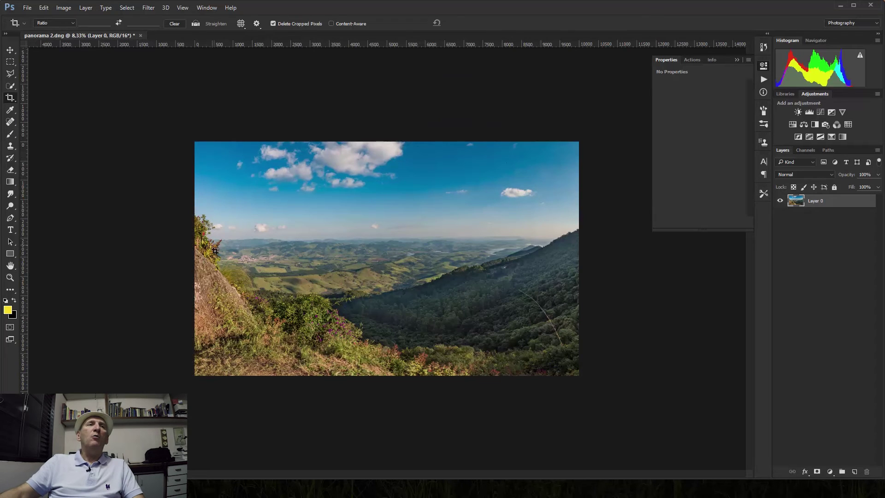
Fit the whole cropped panorama on screen via the Hand tool.
click(10, 266)
double_click(10, 266)
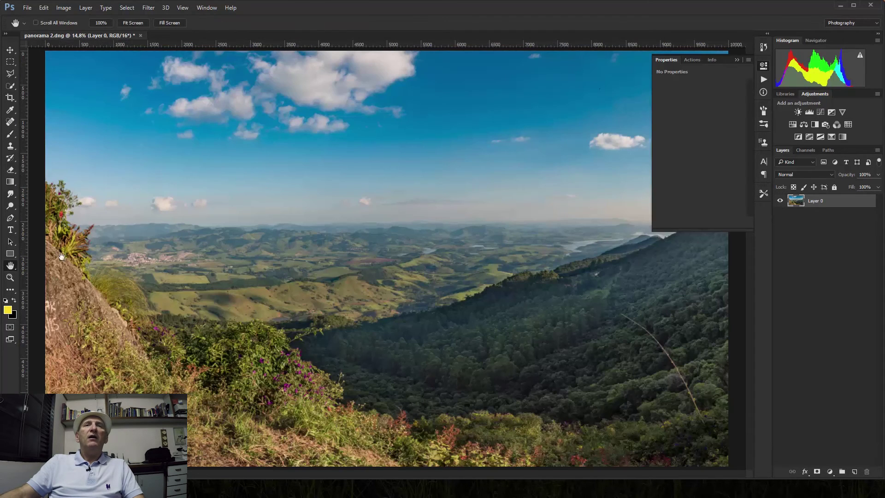
Zoom into the valley and distant town, pan across it, then fit the whole panorama on screen (Ctrl+0).
click(738, 61)
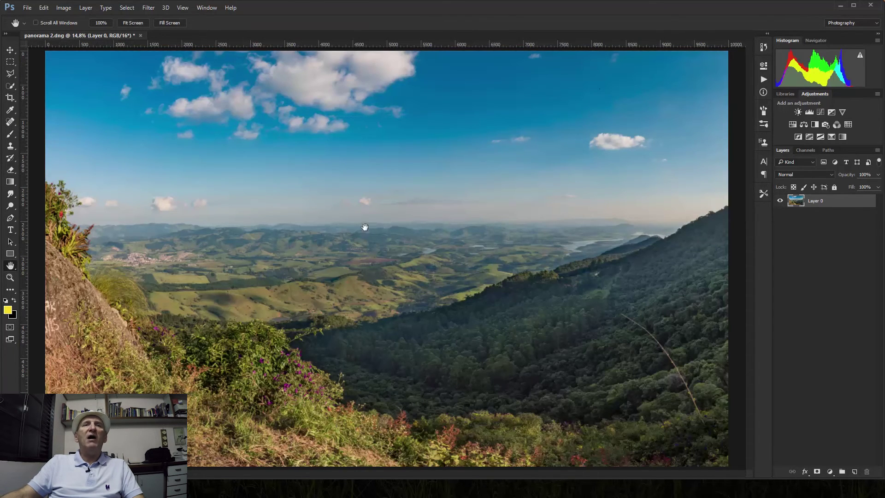
click(11, 278)
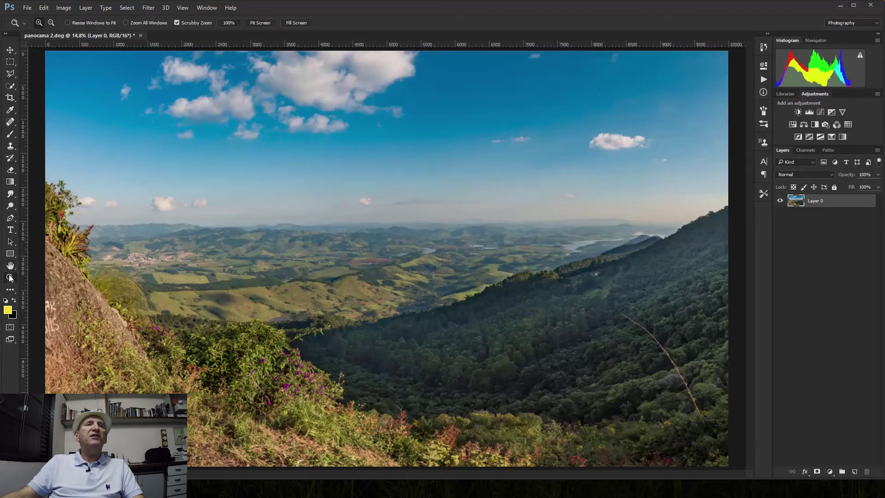
drag(211, 302, 158, 233)
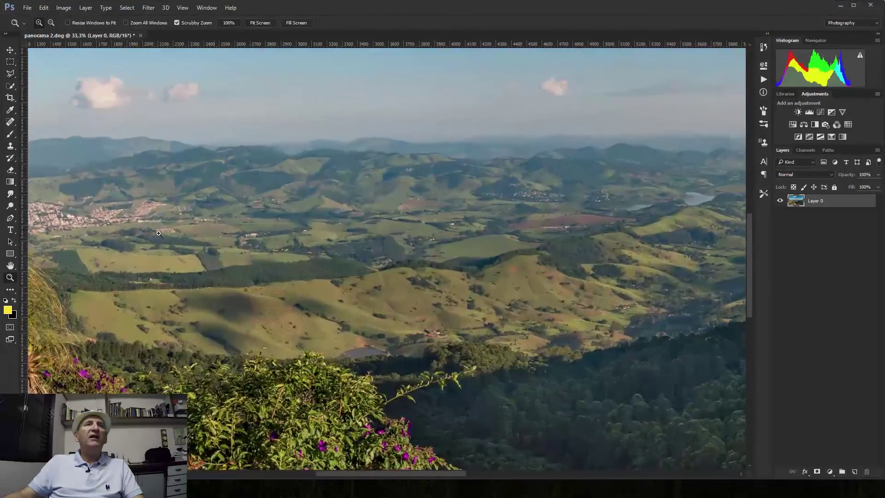
click(158, 233)
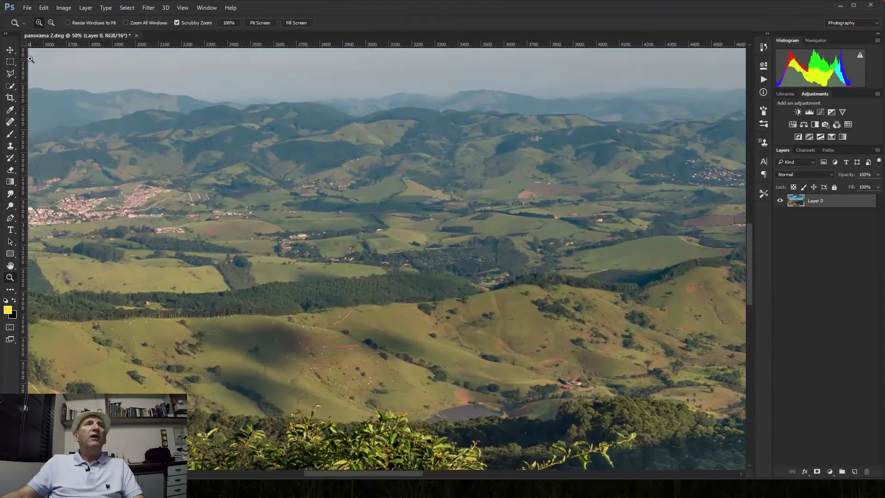
click(10, 267)
drag(180, 252, 292, 257)
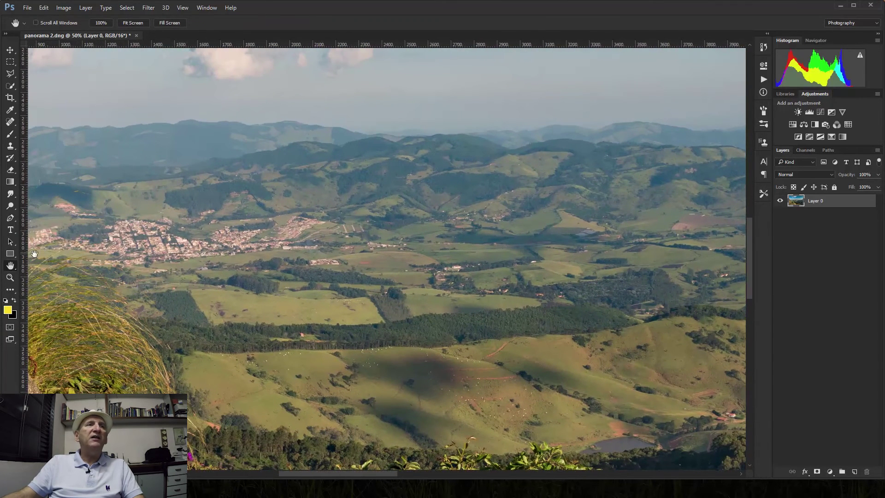
drag(623, 273, 280, 283)
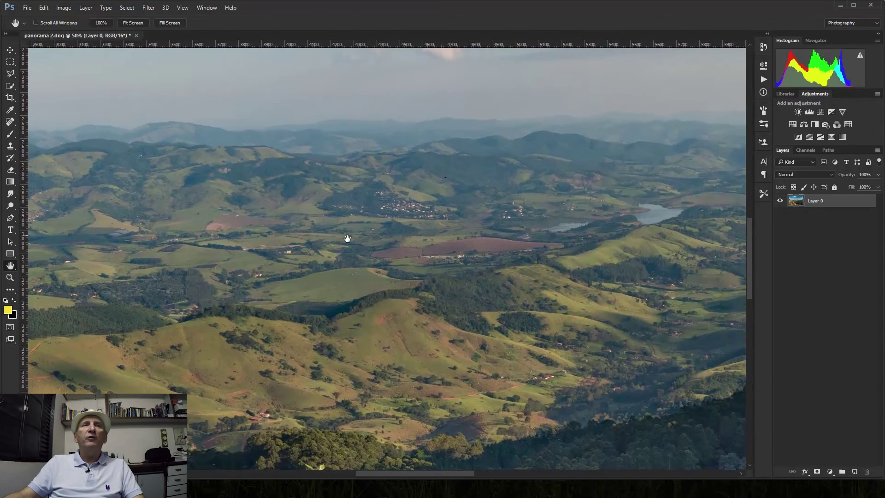
key(ctrl+0)
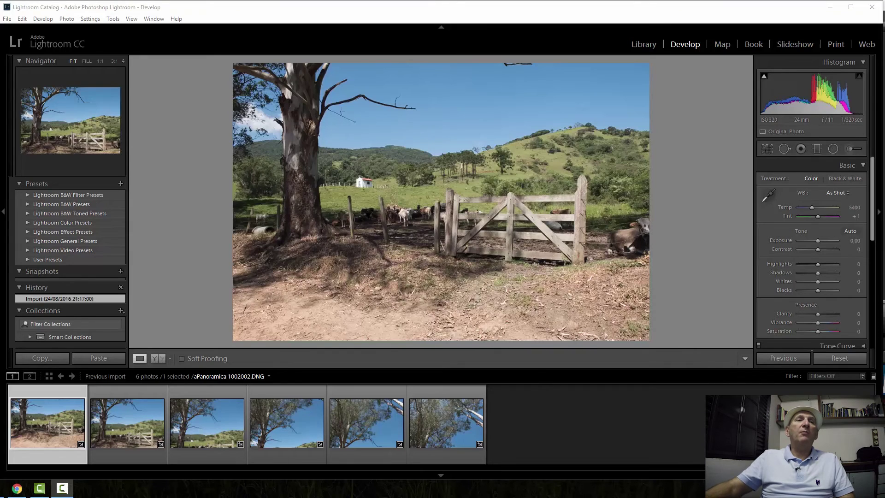
Select all six tree-and-fence thumbnails in the Filmstrip and bring up their context menu.
shift+click(443, 419)
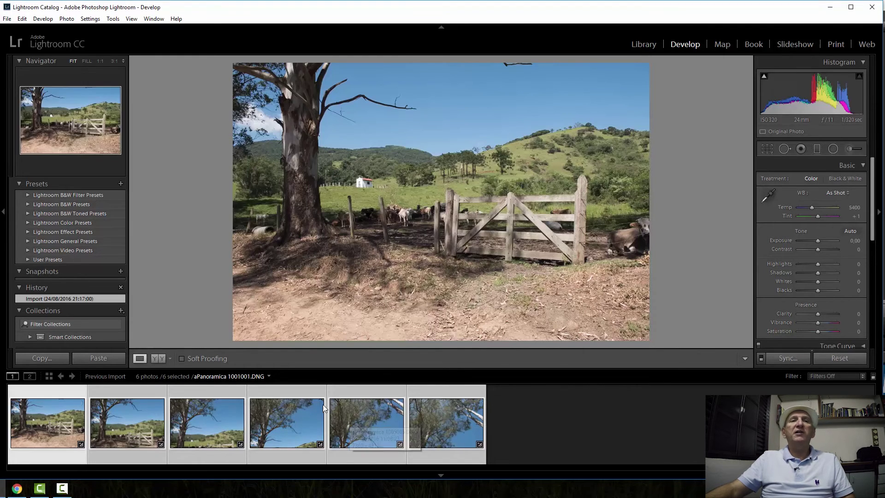
right_click(283, 418)
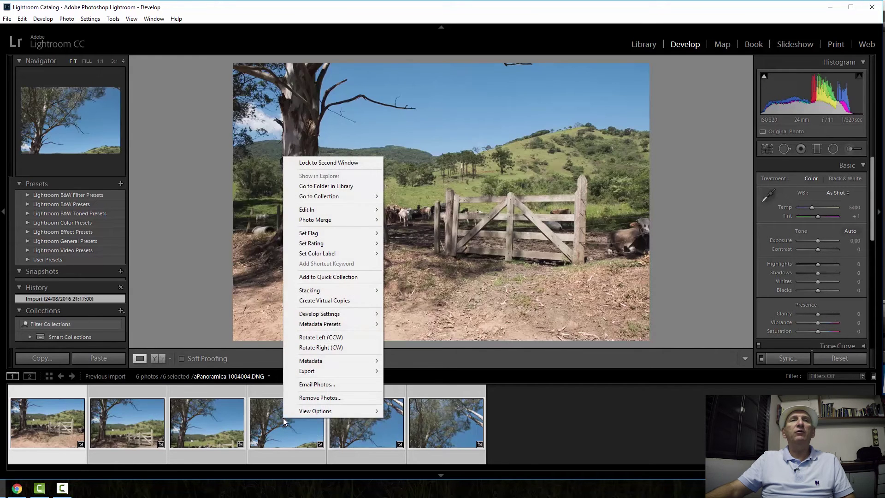
mouse_move(315, 220)
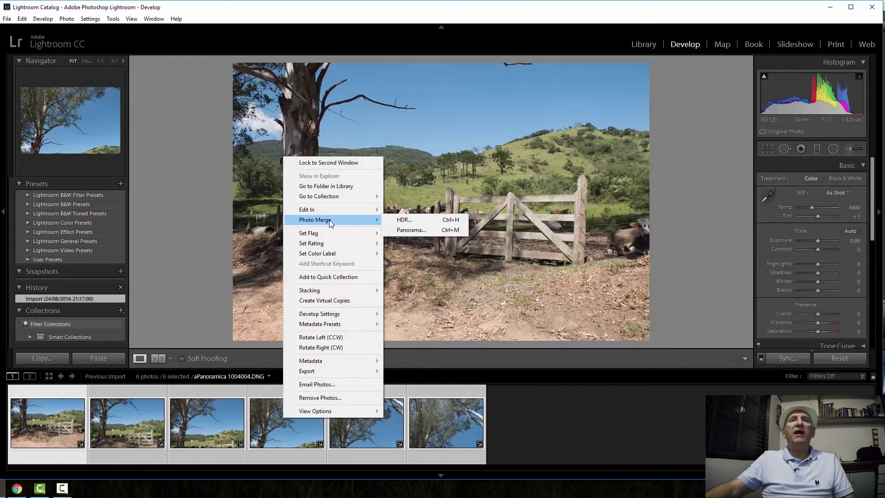
Start Photo Merge > Panorama and compare Spherical and Perspective before choosing the Cylindrical projection.
click(421, 231)
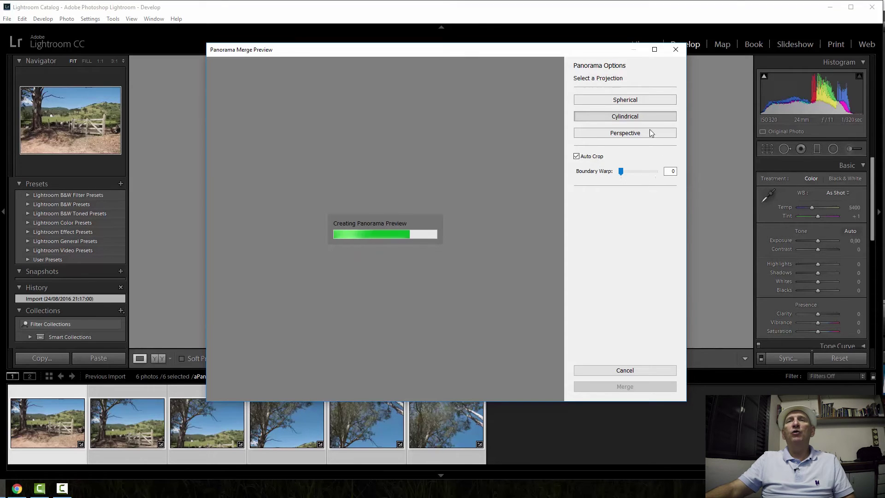
click(614, 101)
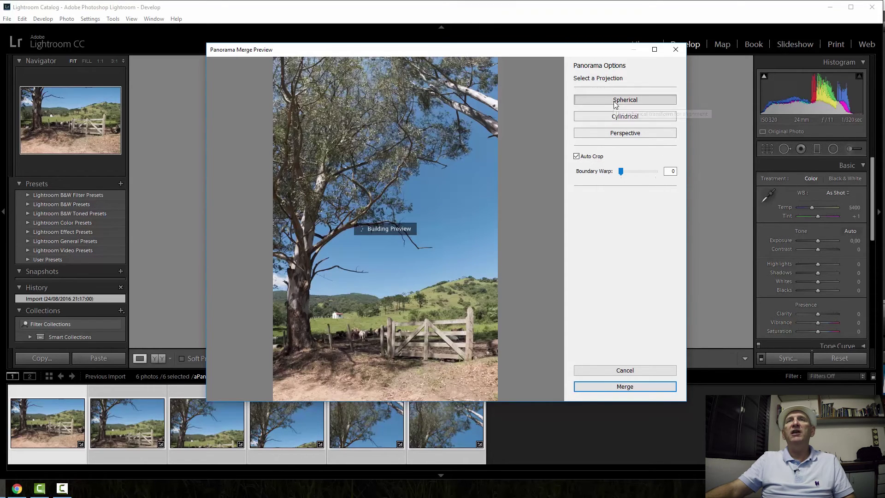
click(622, 133)
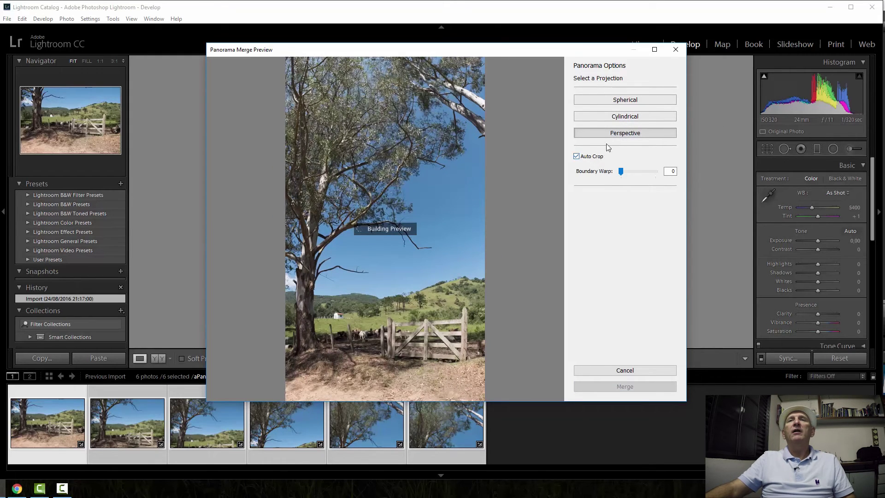
click(624, 119)
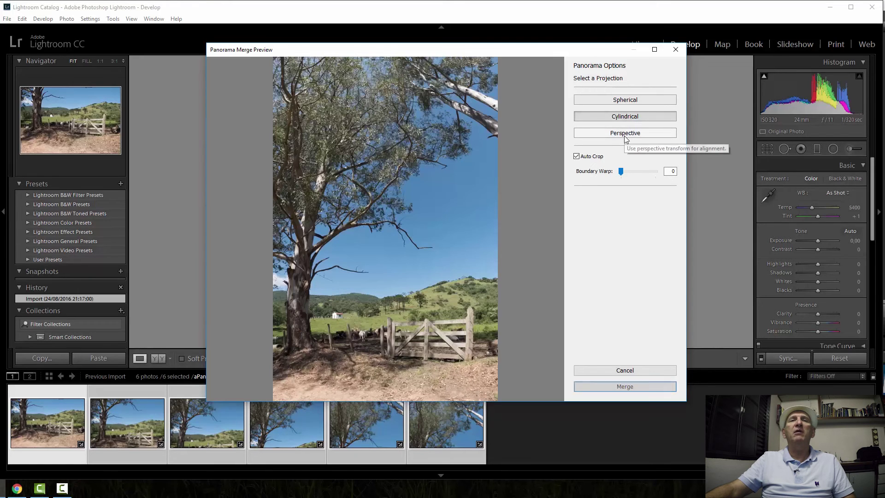
Toggle Auto Crop off and back on, then merge the six frames into the panorama.
click(577, 156)
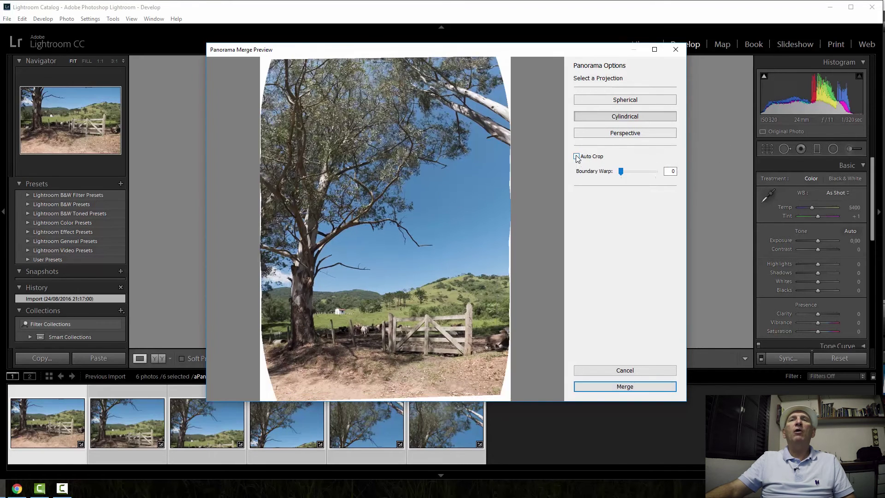
click(577, 157)
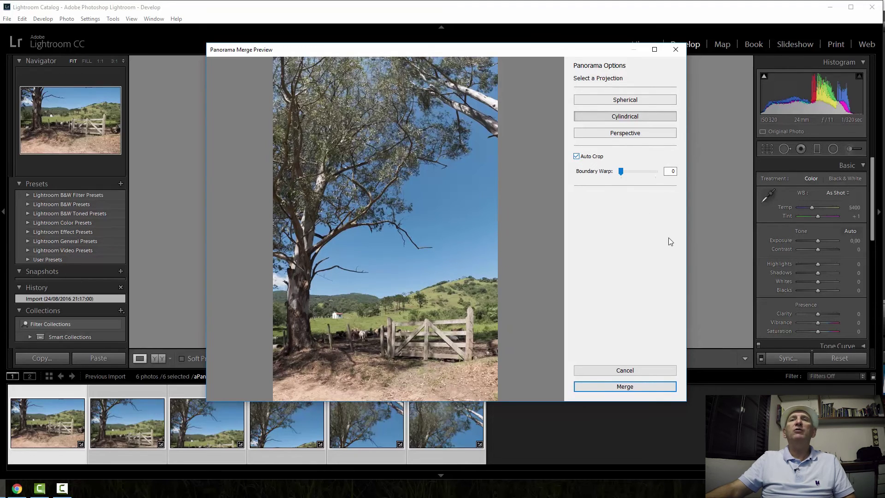
click(625, 386)
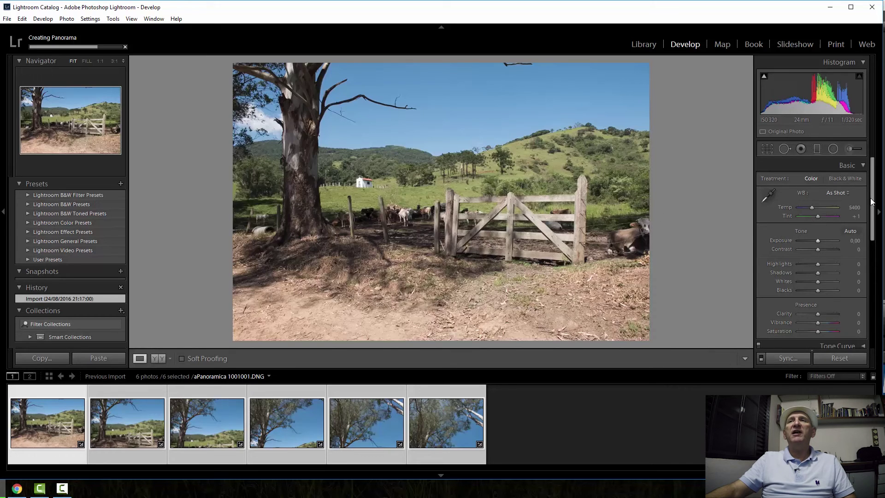
scroll(873, 208, down, 3)
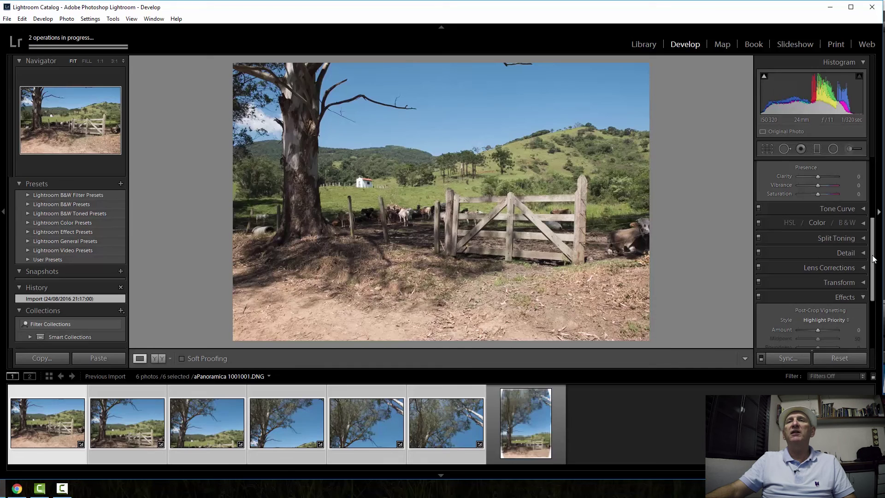
scroll(874, 207, up, 3)
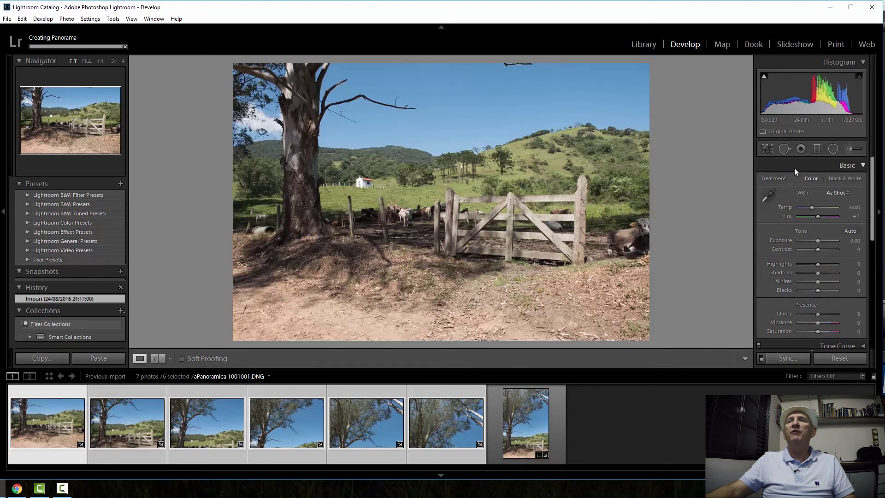
scroll(873, 199, down, 3)
Peek at the Tone Curve panel, then open the merged Pano-2.dng alone in Develop.
click(864, 208)
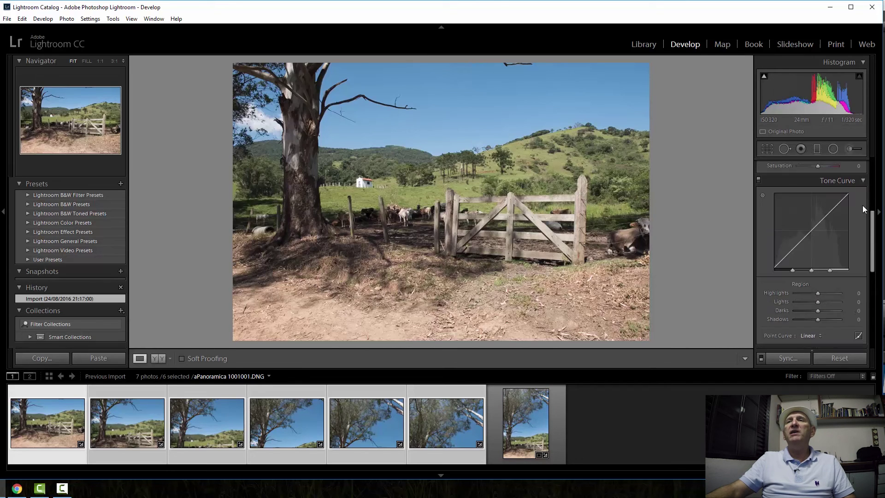
click(863, 181)
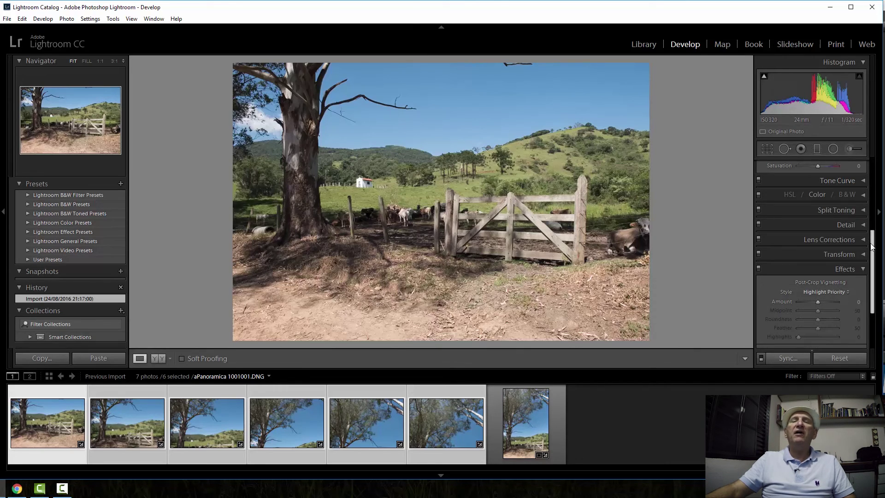
drag(871, 246, 873, 286)
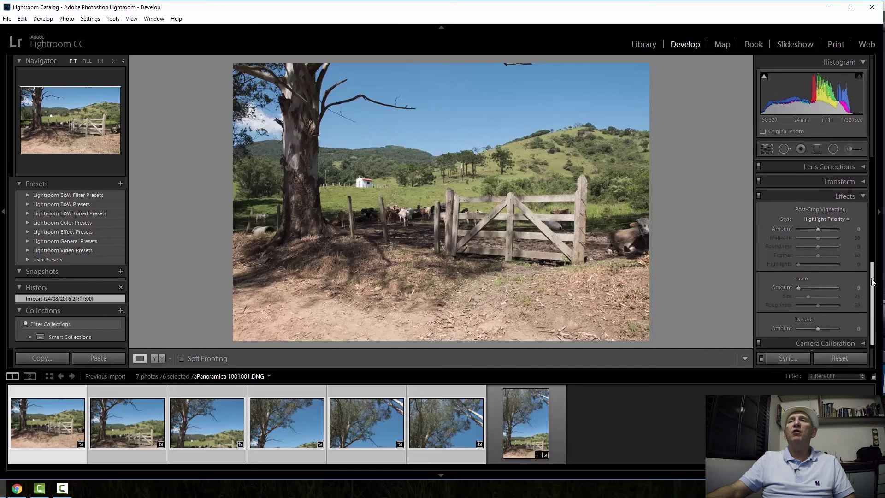
click(543, 418)
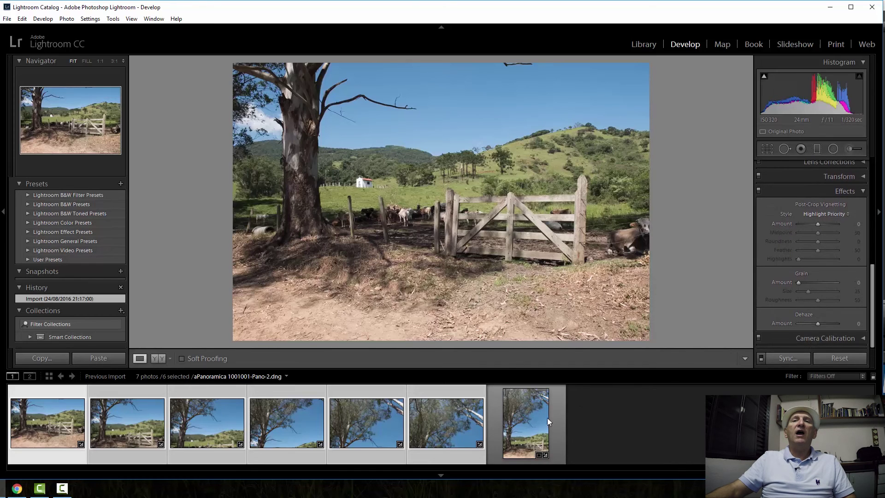
click(522, 416)
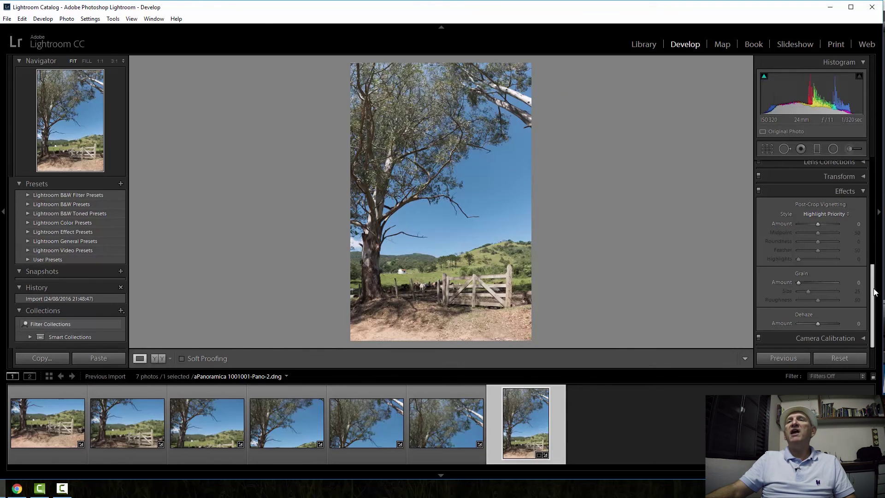
drag(874, 291, 878, 182)
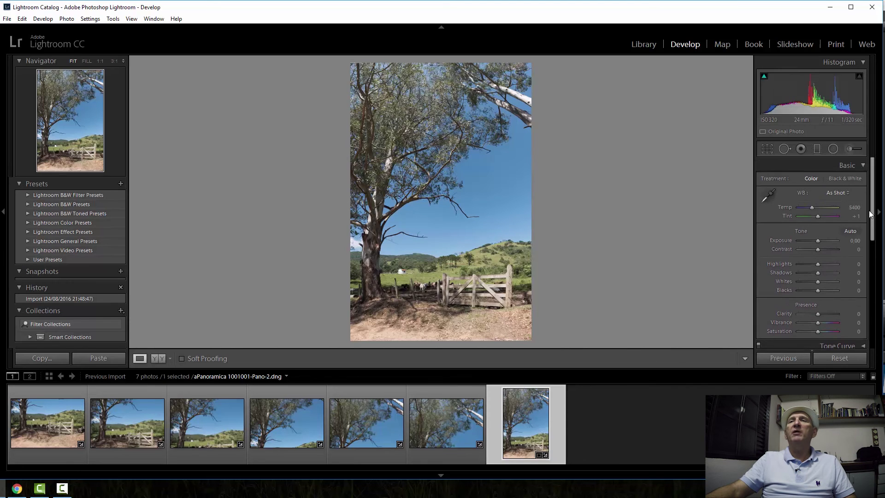
Set Highlights −100, then Alt-drag Whites to +60 and Blacks to −74 against clipping.
mouse_move(817, 263)
mouse_down()
mouse_move(797, 264)
mouse_move(838, 273)
mouse_up()
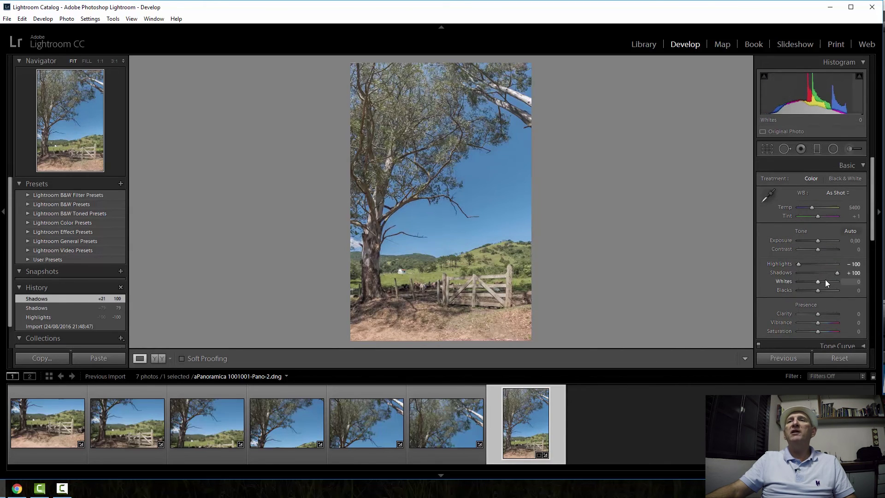
key(alt)
drag(817, 280, 830, 280)
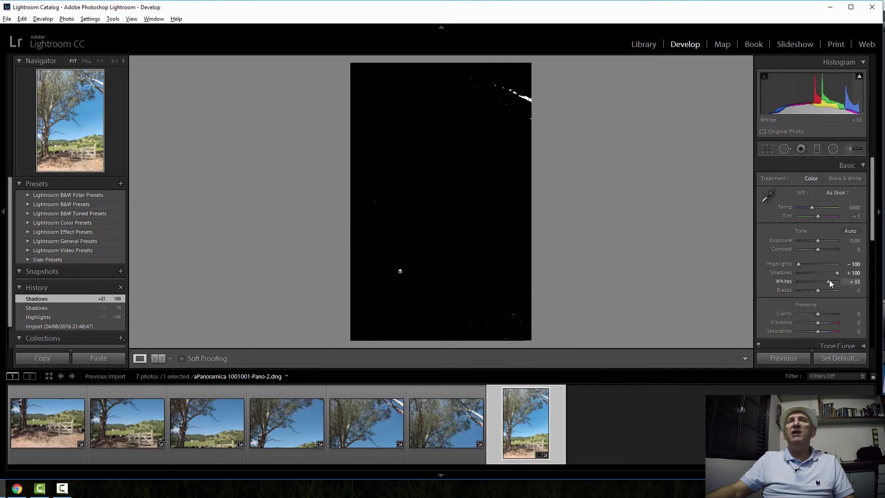
key(alt)
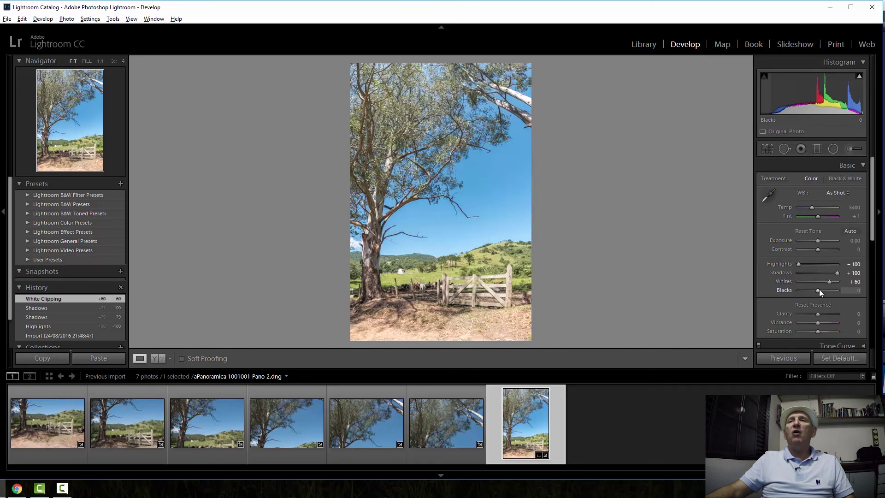
drag(819, 290, 804, 290)
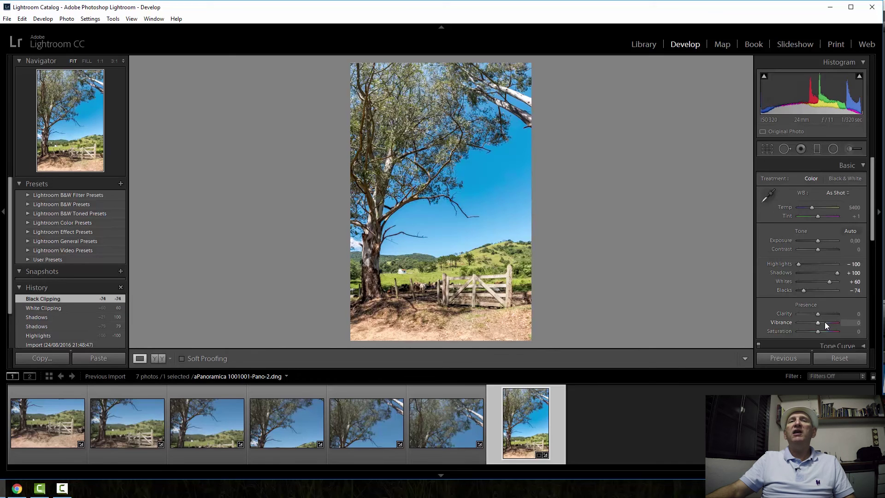
Raise Vibrance to +33 and warm the temperature to 7238.
drag(818, 322, 825, 322)
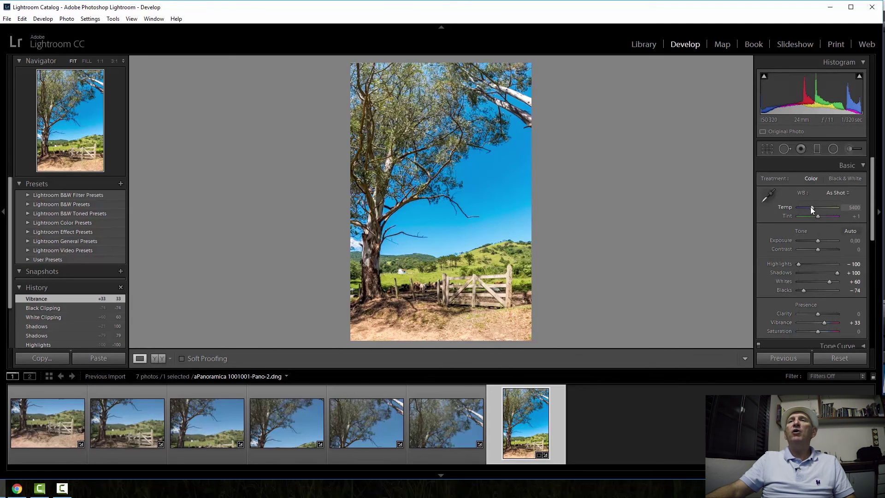
drag(811, 207, 818, 206)
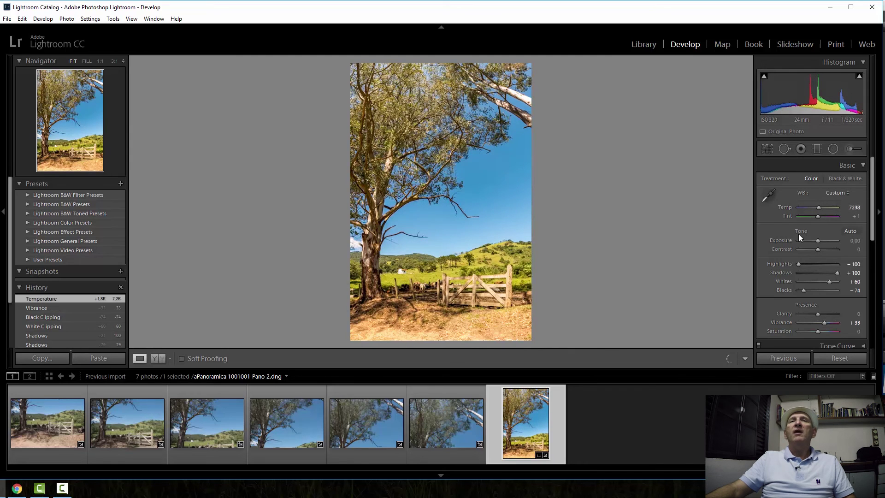
click(847, 148)
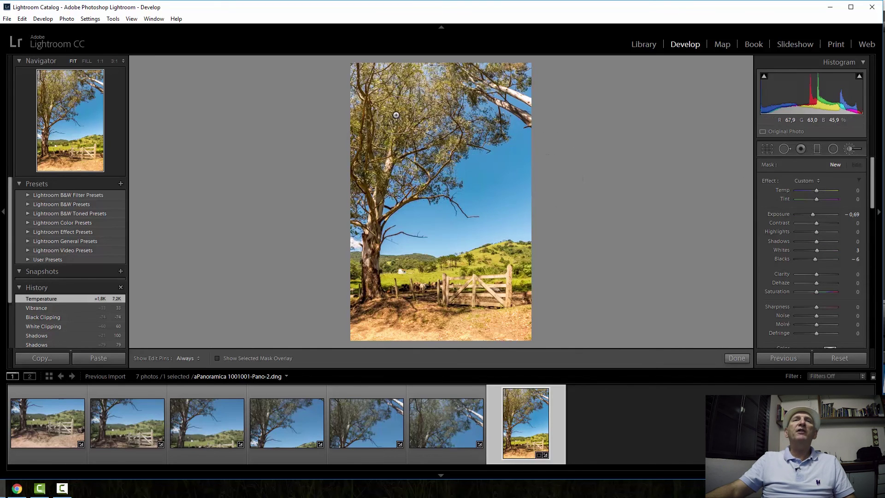
Paint the −0.69 exposure brush over the tree and the foreground ground.
mouse_move(395, 121)
mouse_down()
mouse_move(404, 78)
mouse_move(450, 90)
mouse_move(491, 138)
mouse_up()
mouse_move(374, 311)
mouse_down()
mouse_move(428, 332)
mouse_move(508, 322)
mouse_up()
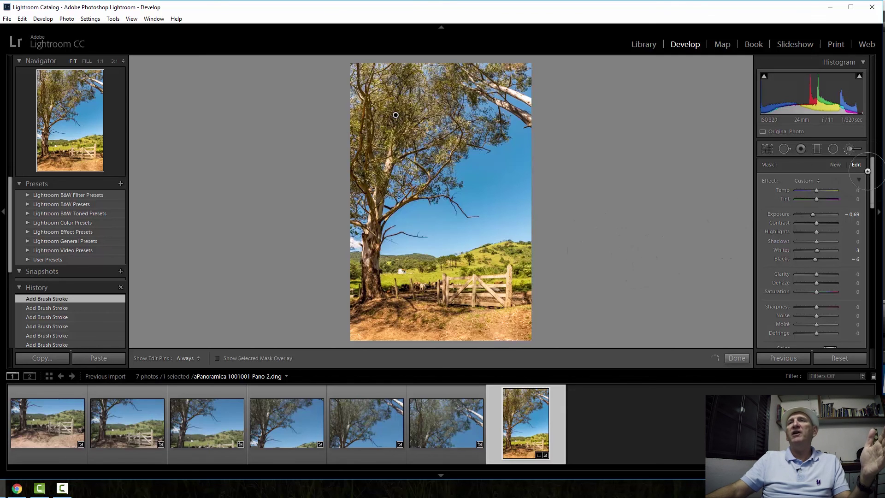
mouse_move(872, 176)
mouse_down()
mouse_move(872, 235)
mouse_move(879, 192)
mouse_up()
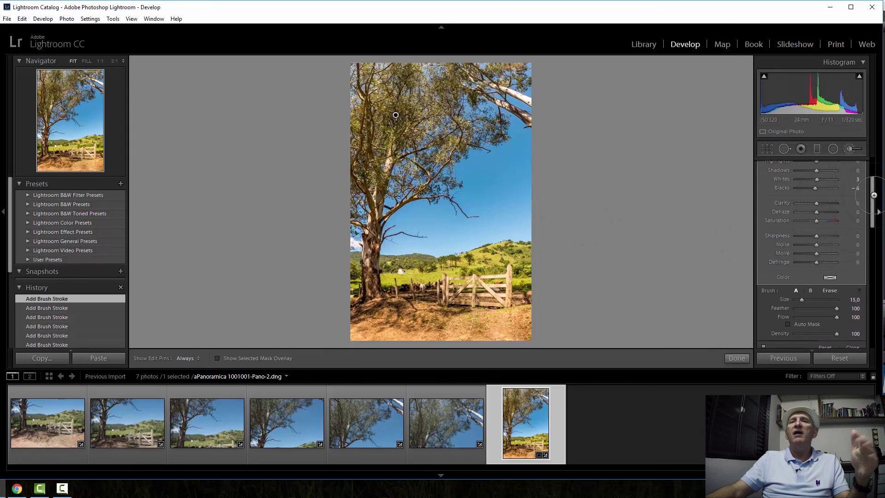
drag(873, 196, 872, 209)
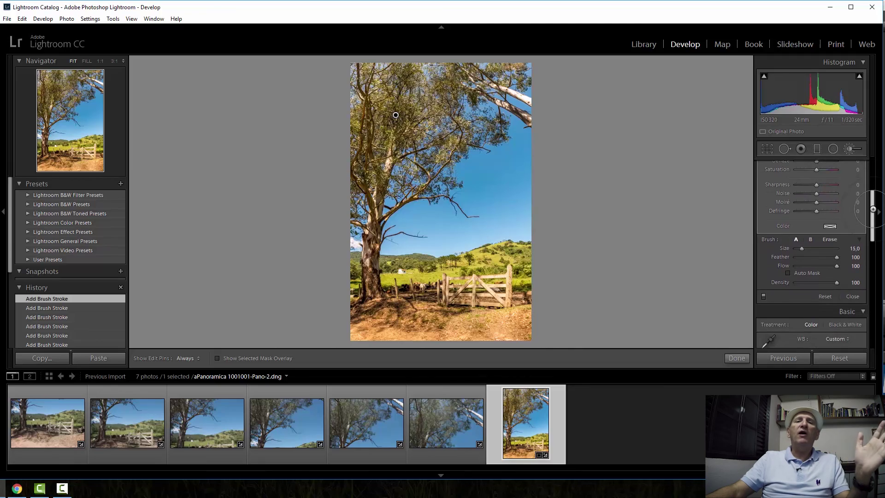